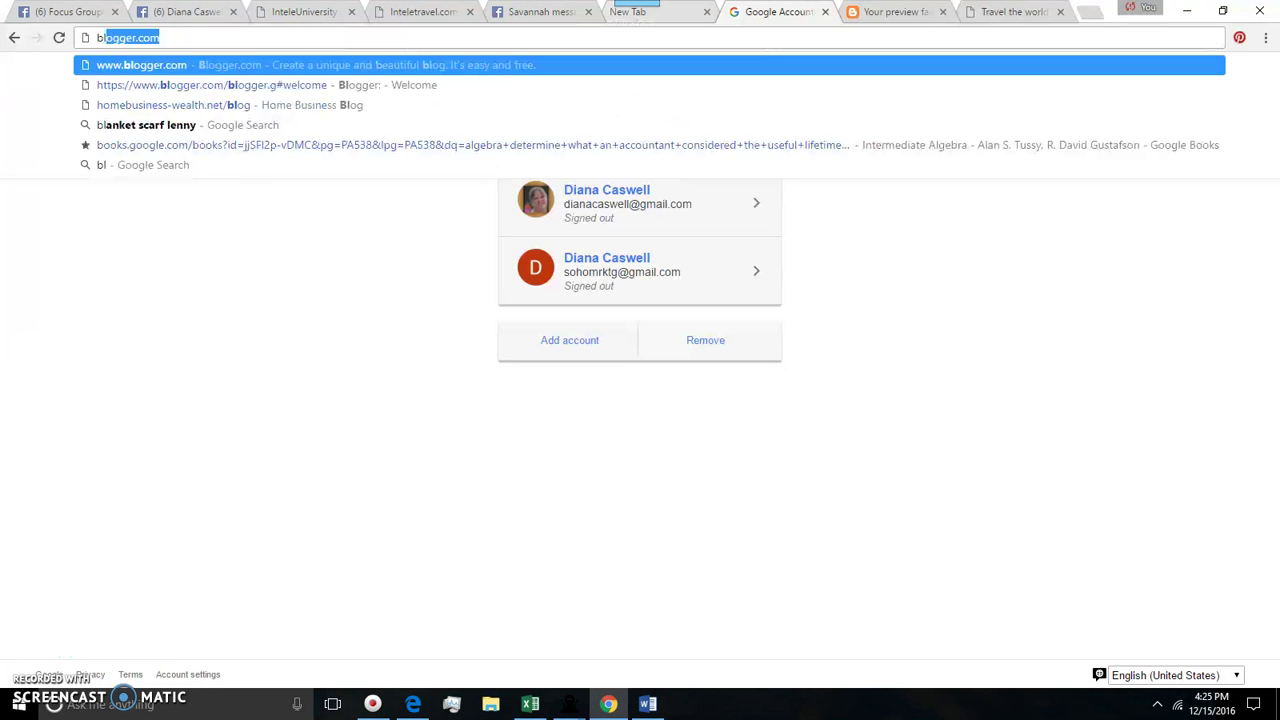
Load blogger.com in Chrome to reach the Google account chooser.
text(ogger.co)
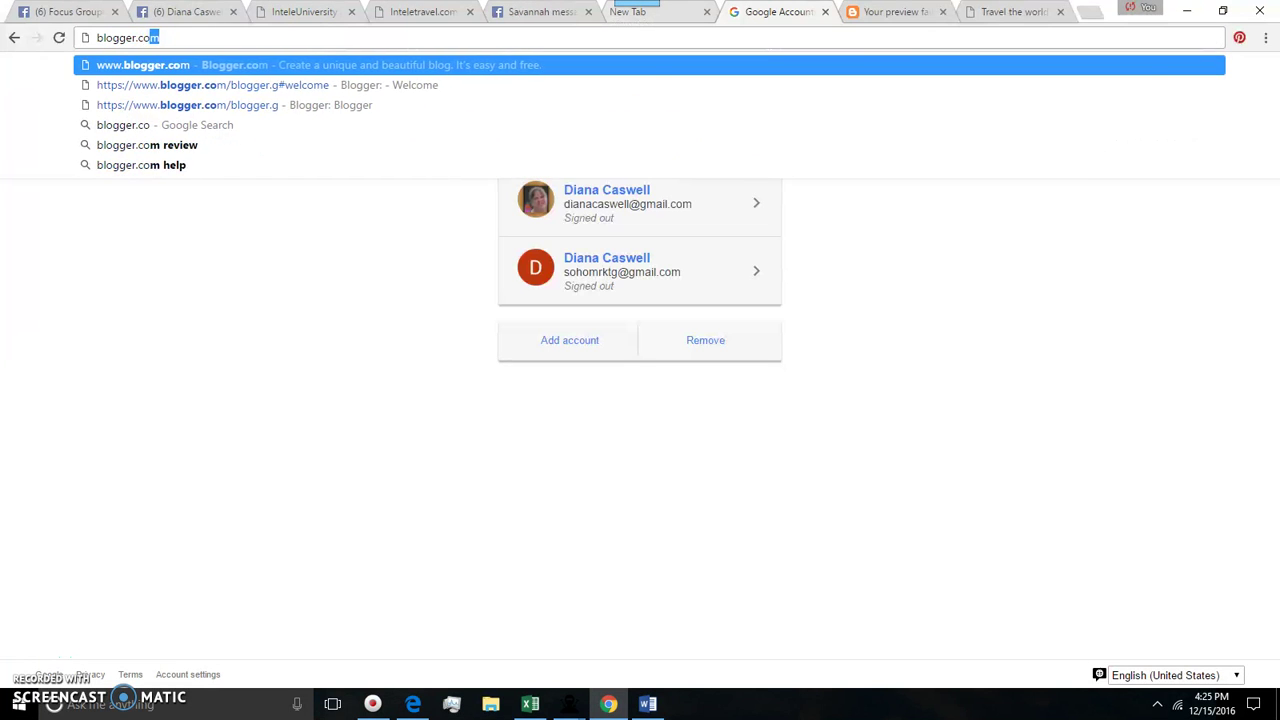
text(m)
key(Return)
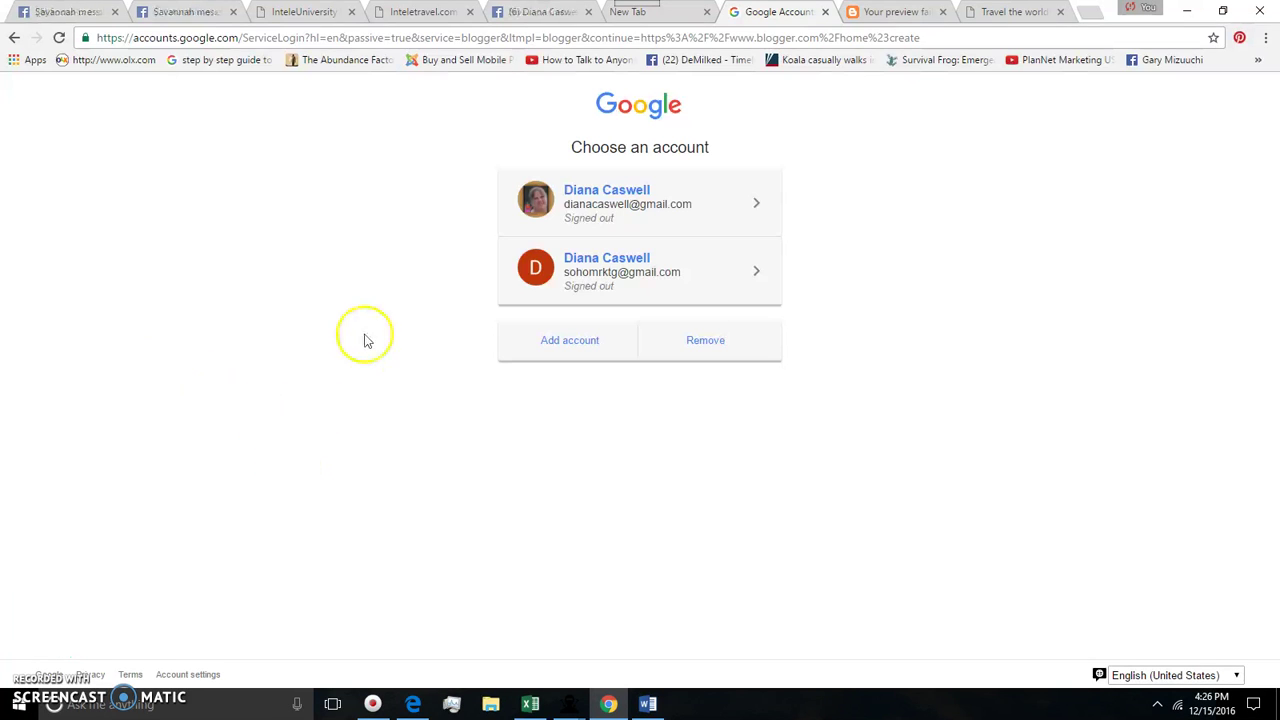
Sign in with the second Google account and enter blog title 'Travel Options' and address 'Travel'.
click(617, 280)
click(715, 441)
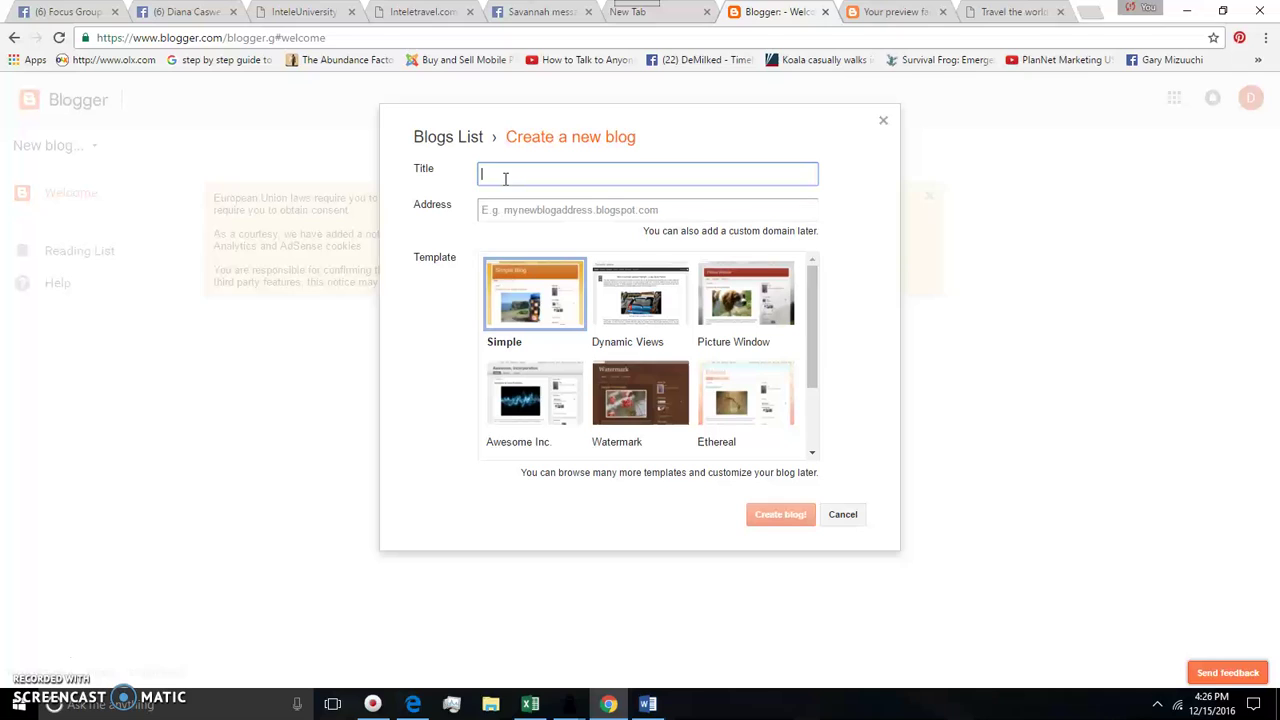
text(Travel)
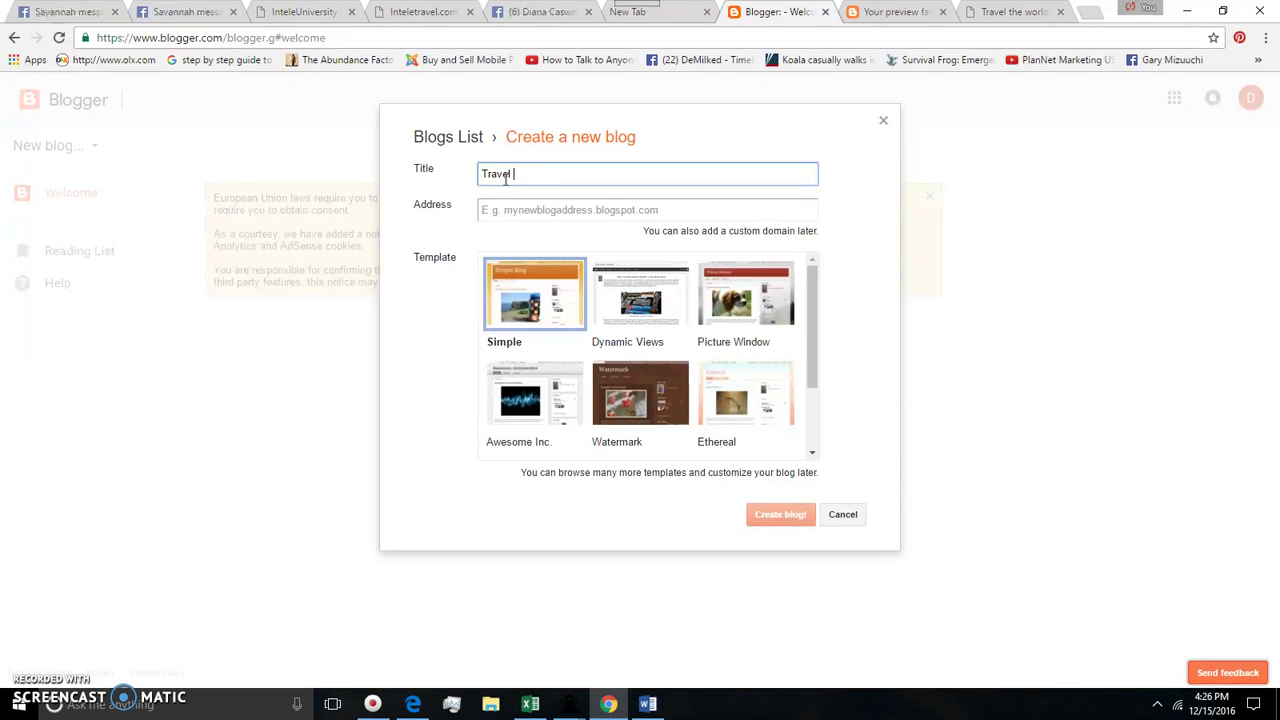
key(BackSpace)
key(BackSpace)
key(BackSpace)
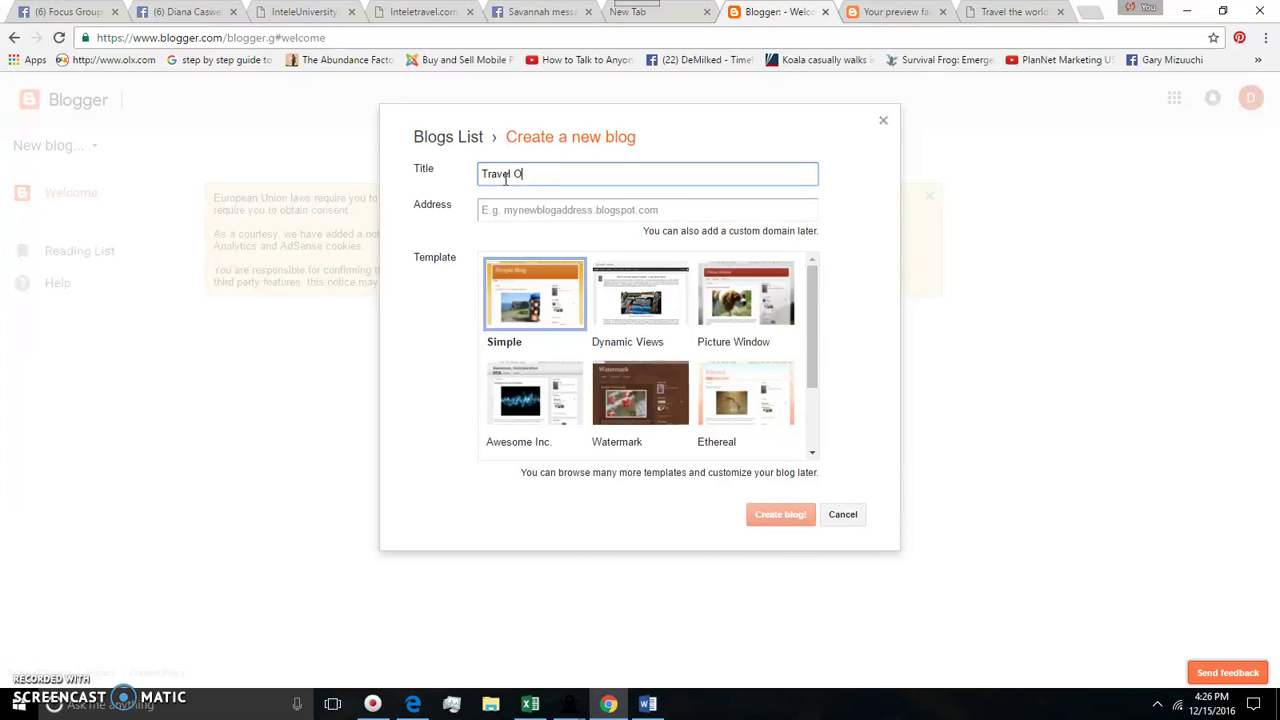
text(s)
key(Tab)
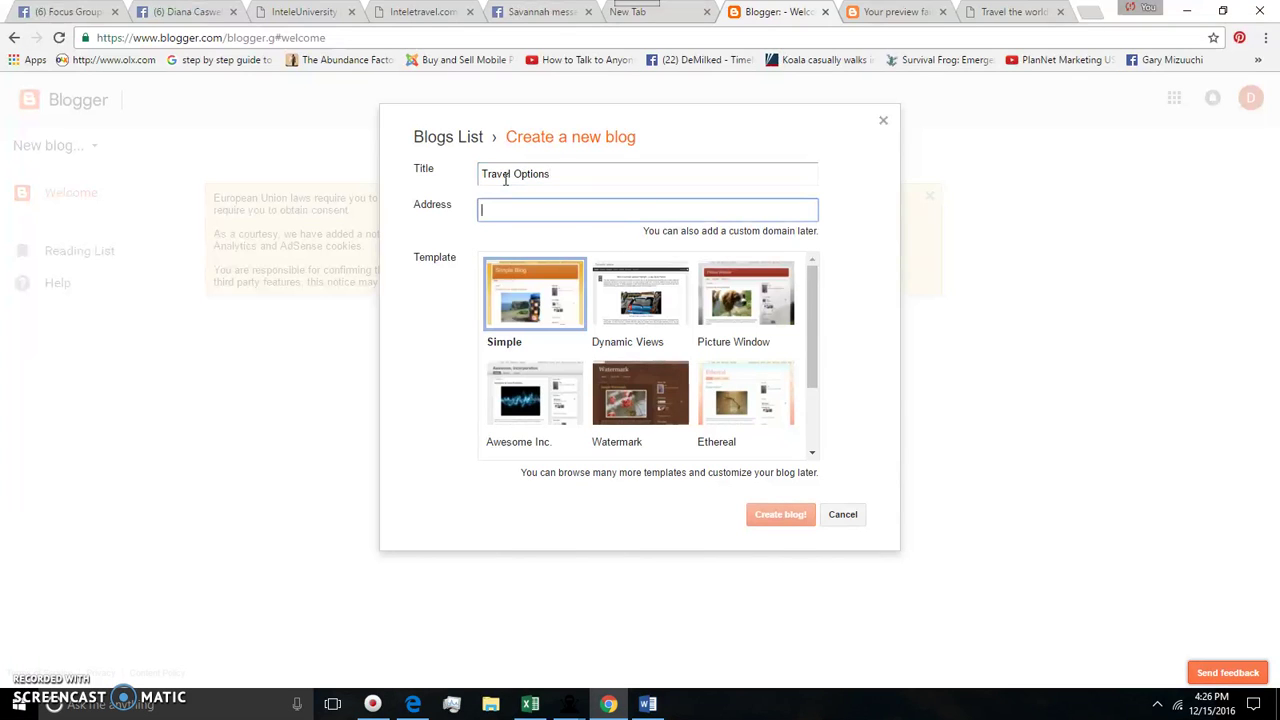
text(ravelle)
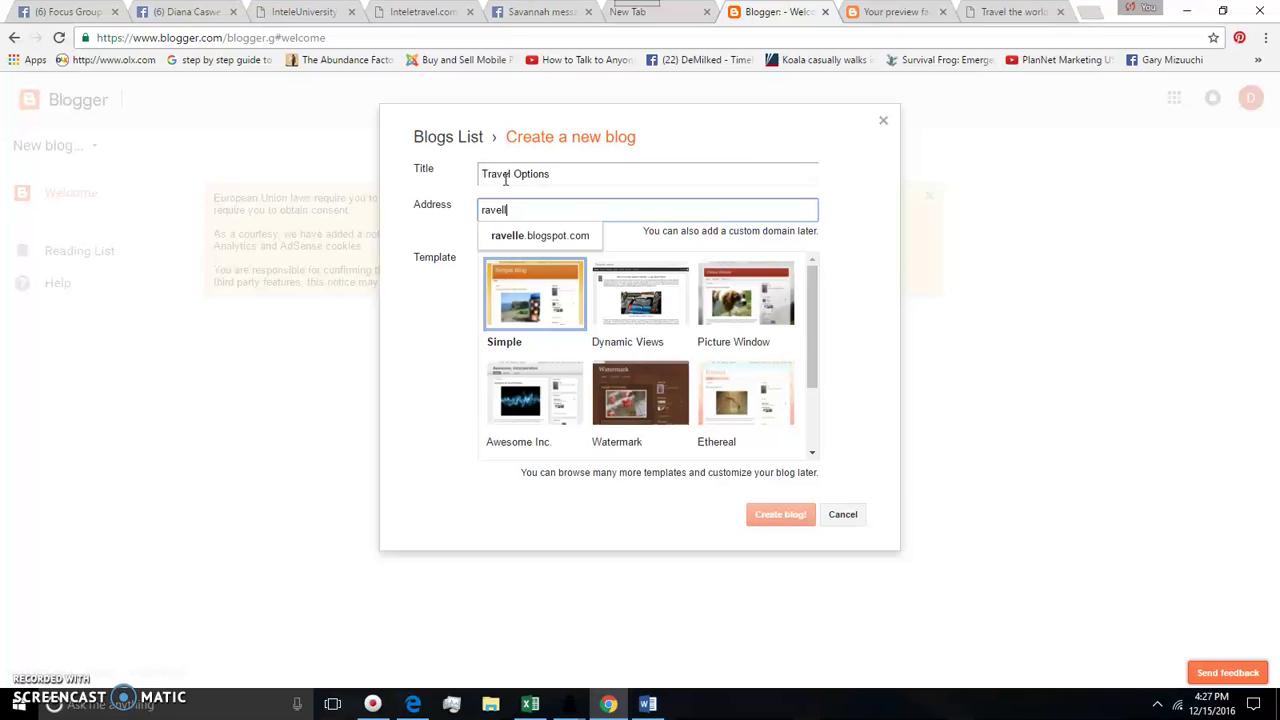
key(BackSpace)
key(BackSpace)
key(BackSpace)
text(Tra)
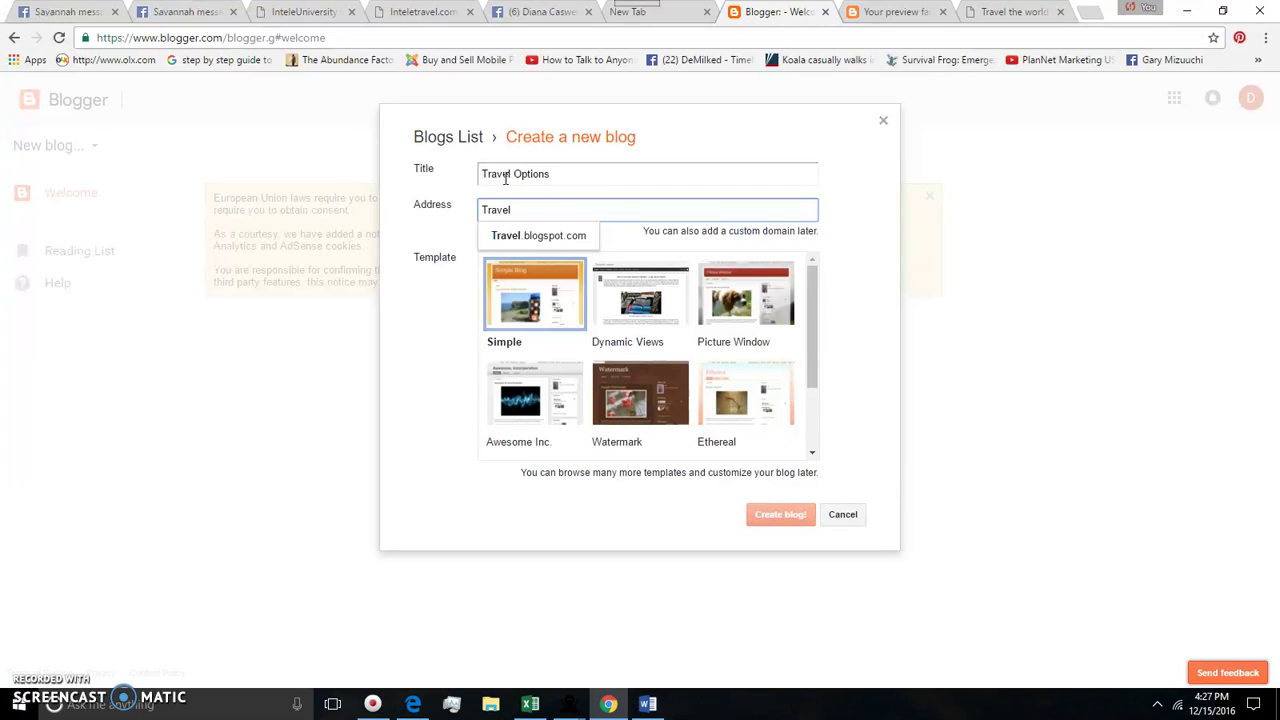
drag(534, 214, 527, 238)
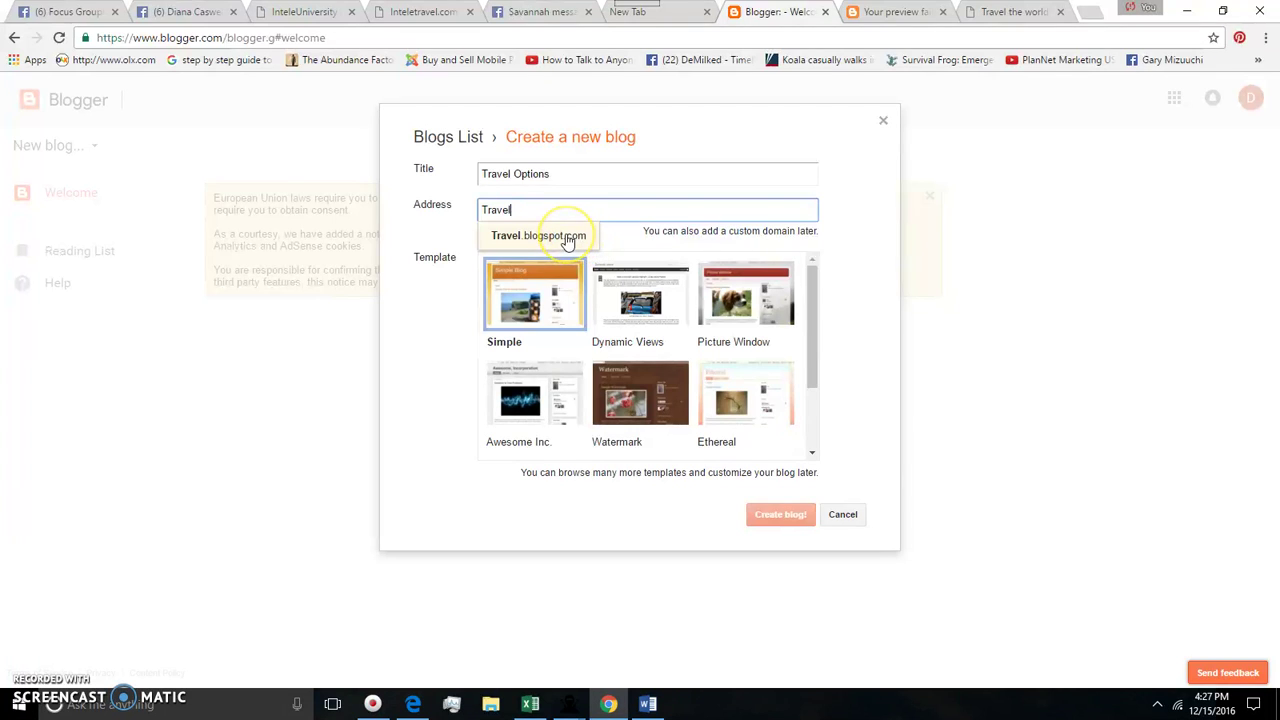
Edit the taken Travel address into the available Travelwideoptions.blogspot.com.
click(566, 238)
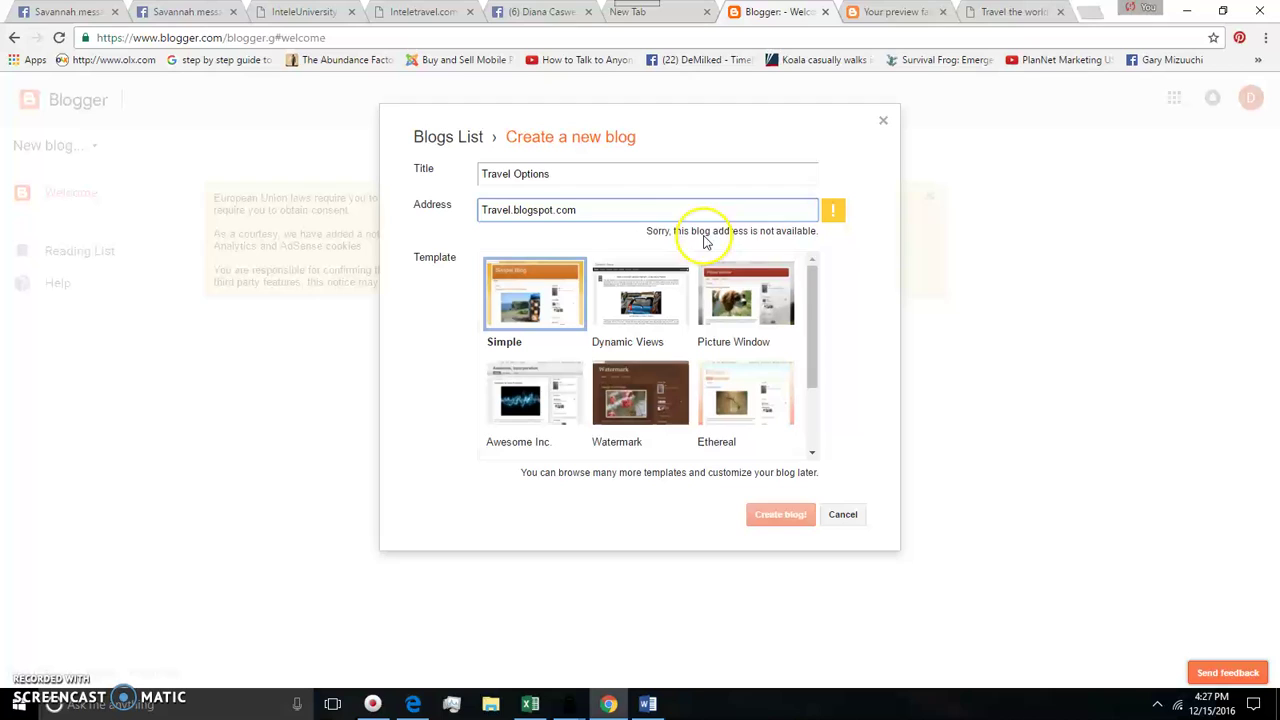
click(511, 209)
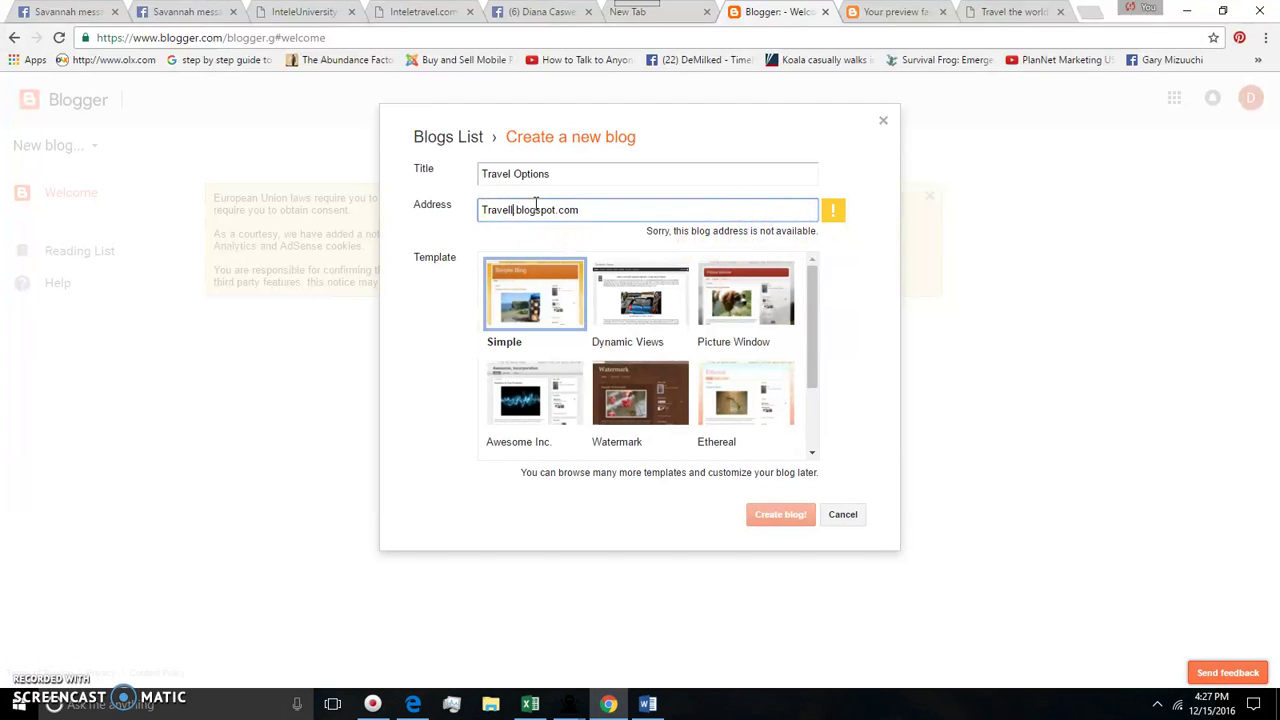
text(ers)
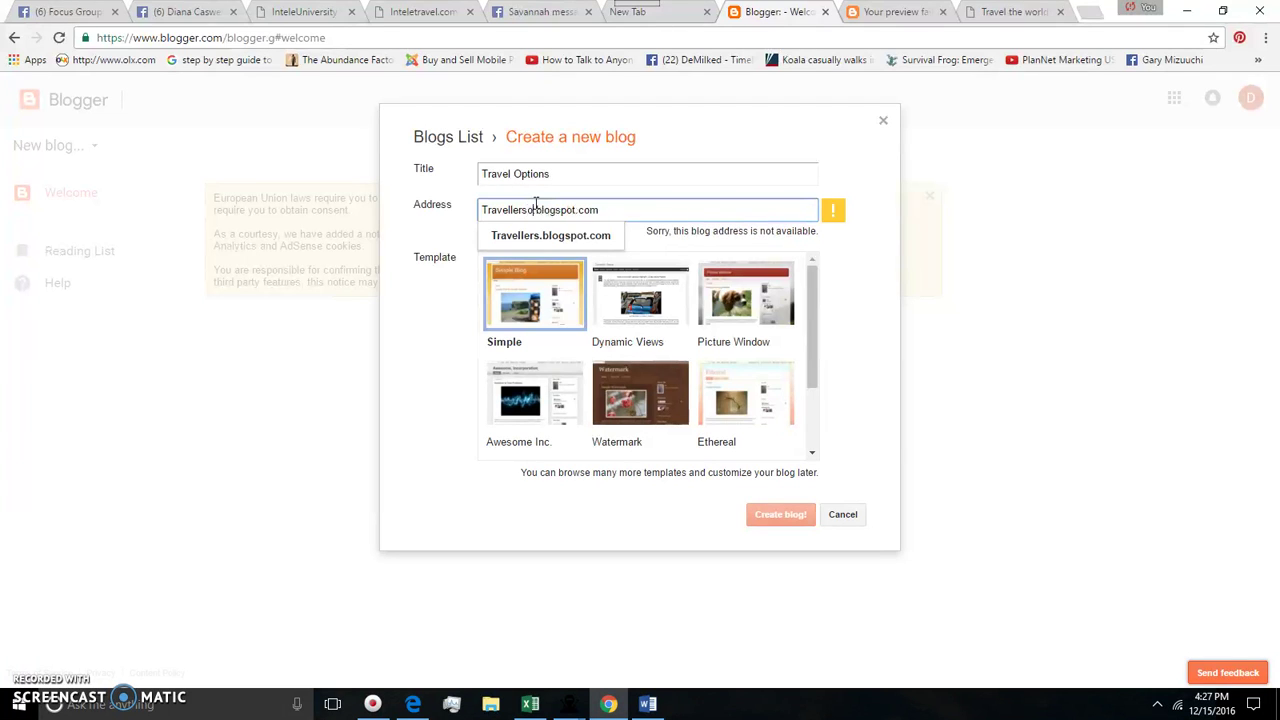
text(options)
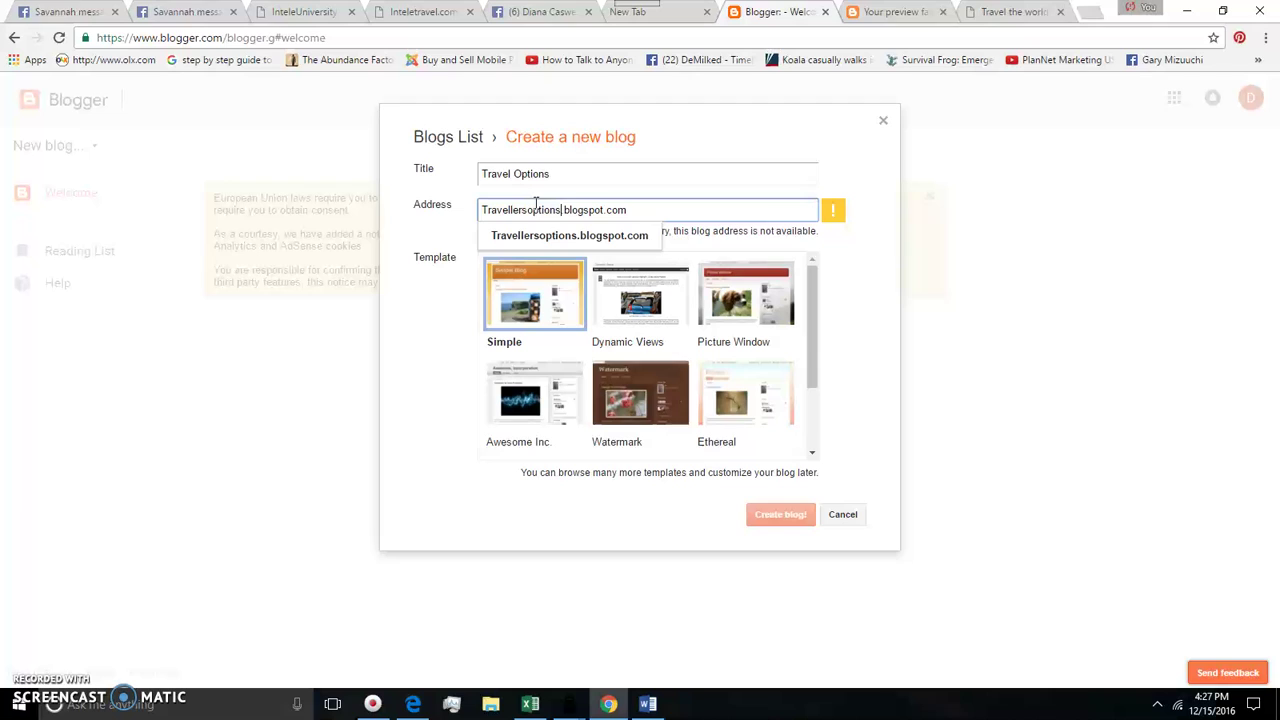
click(513, 209)
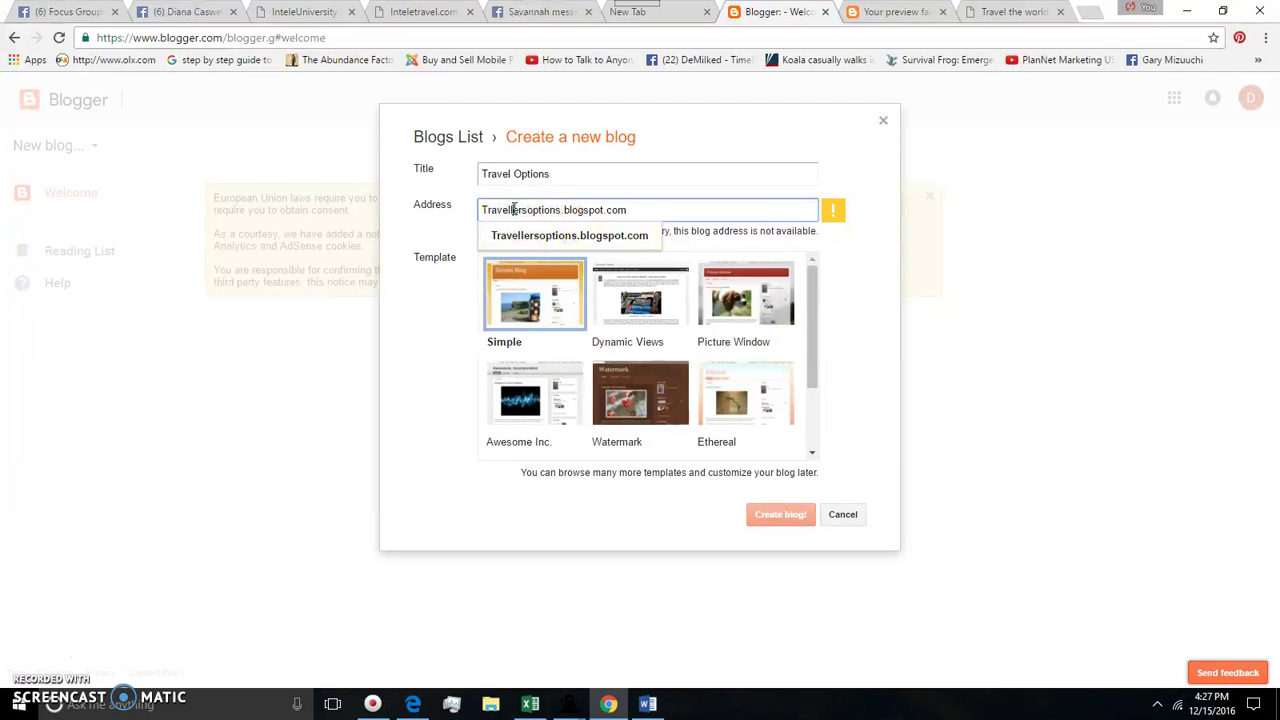
drag(513, 209, 524, 209)
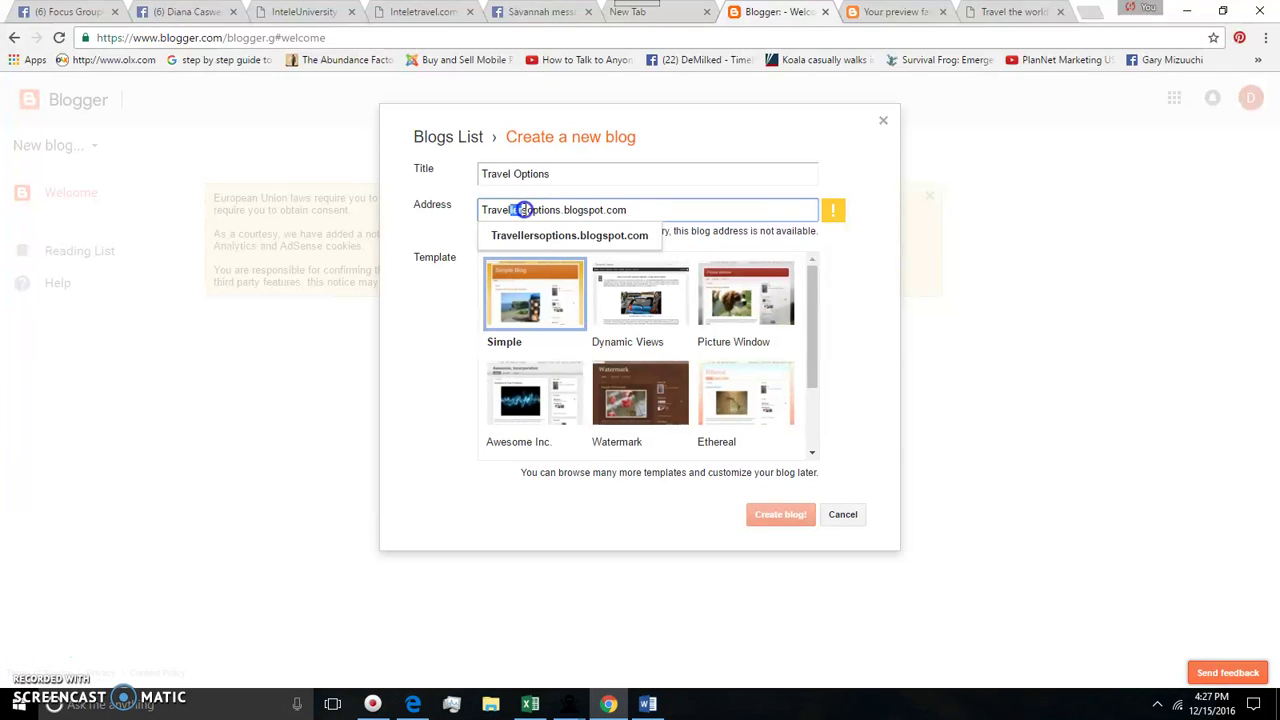
text(wide)
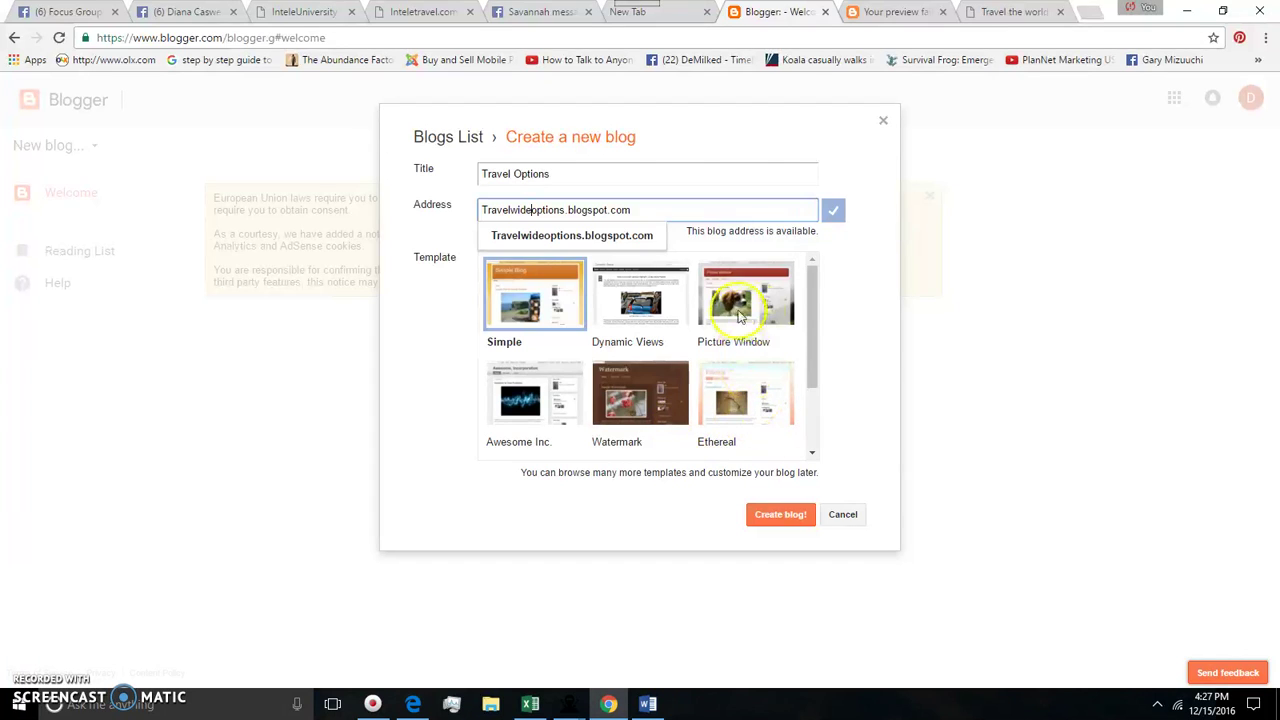
mouse_move(815, 305)
mouse_down()
mouse_move(821, 368)
mouse_move(823, 262)
mouse_up()
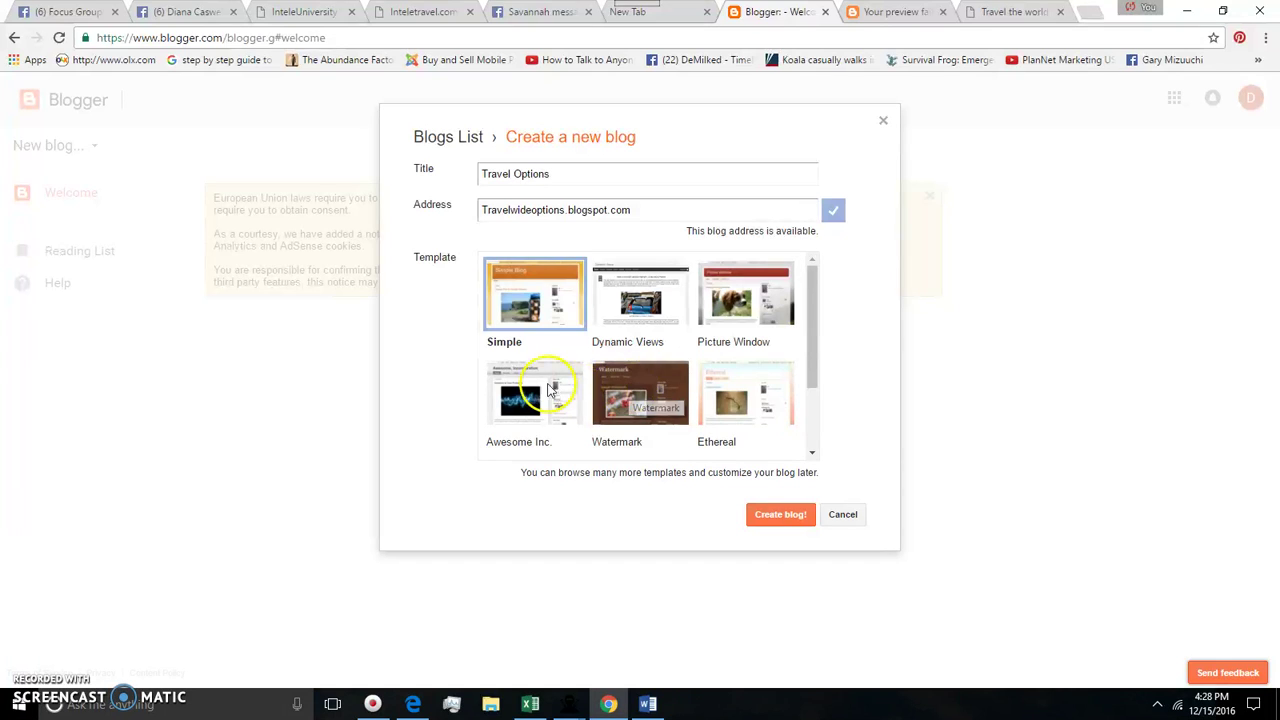
Choose the Ethereal template and create the Travel Options blog.
click(754, 398)
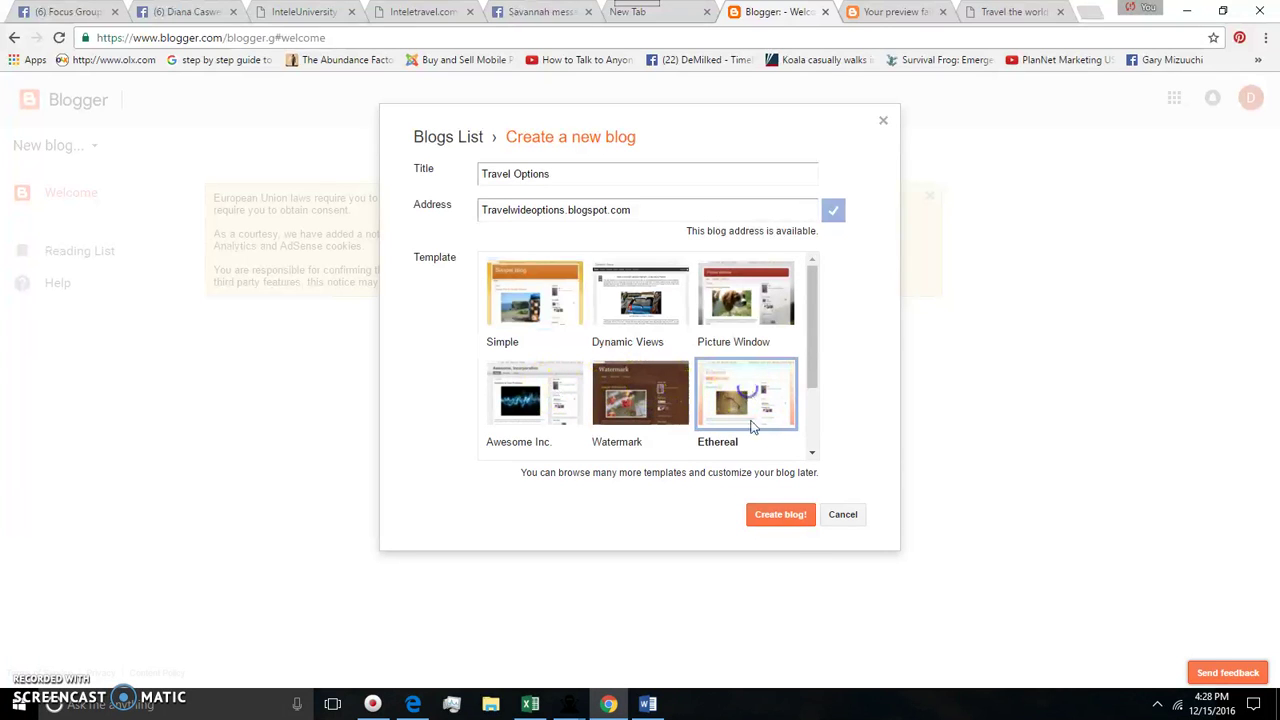
click(780, 515)
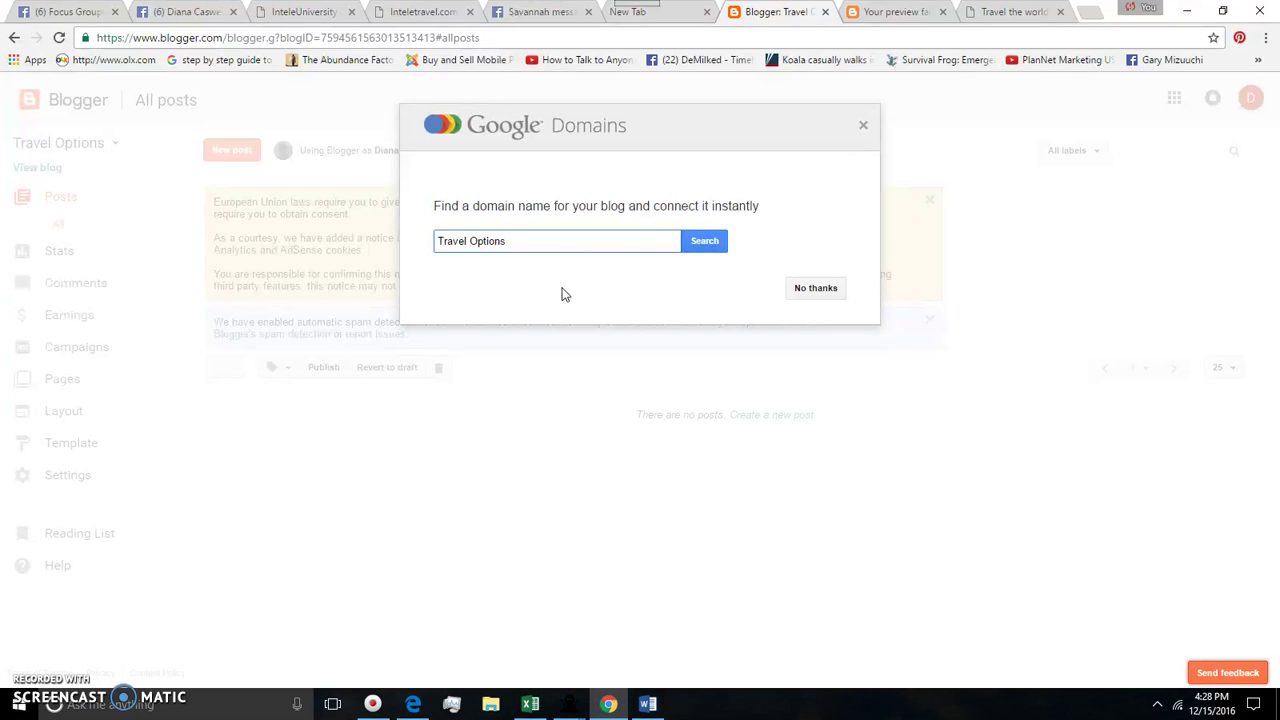
click(995, 12)
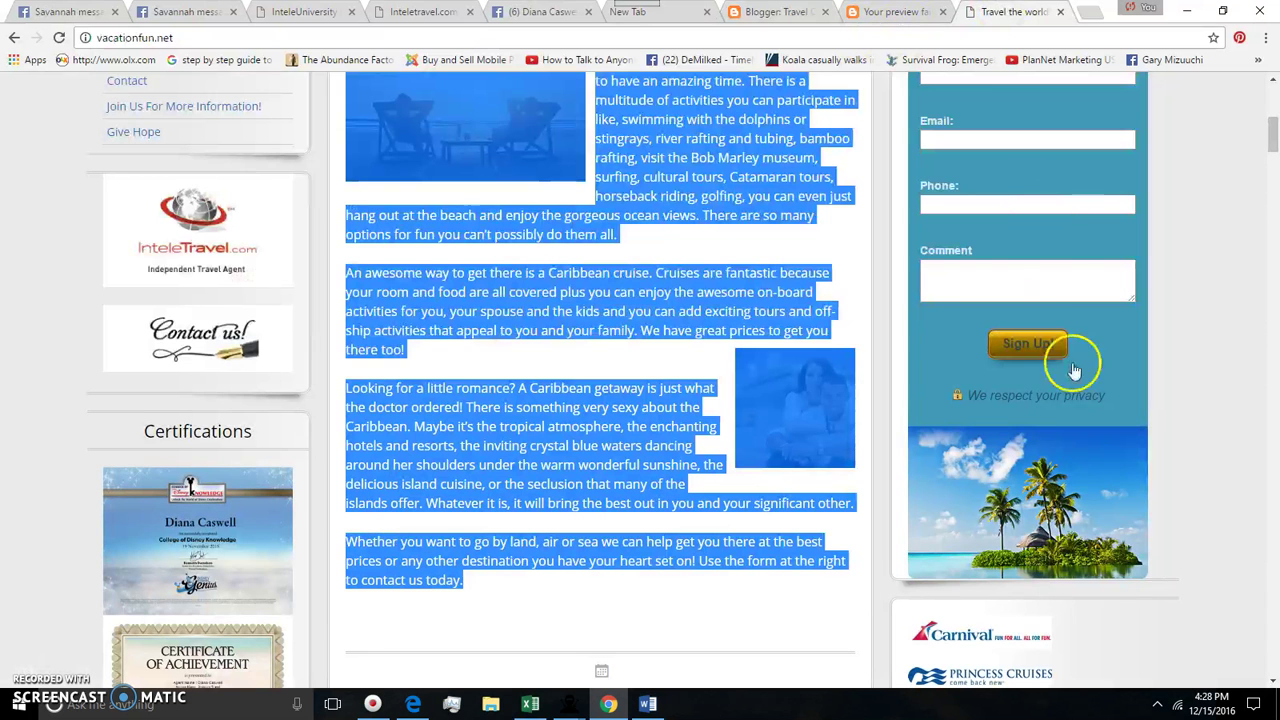
click(407, 311)
scroll(530, 430, up, 1)
scroll(530, 430, up, 5)
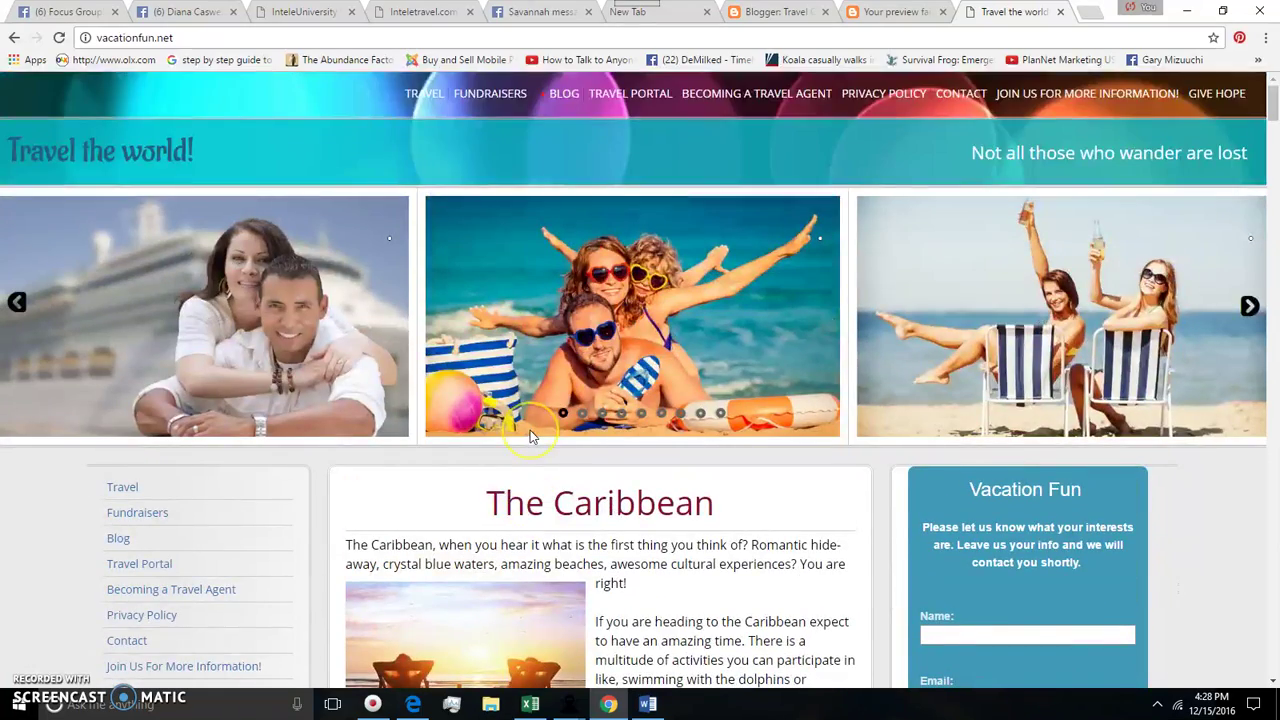
scroll(530, 430, down, 3)
scroll(530, 430, down, 3)
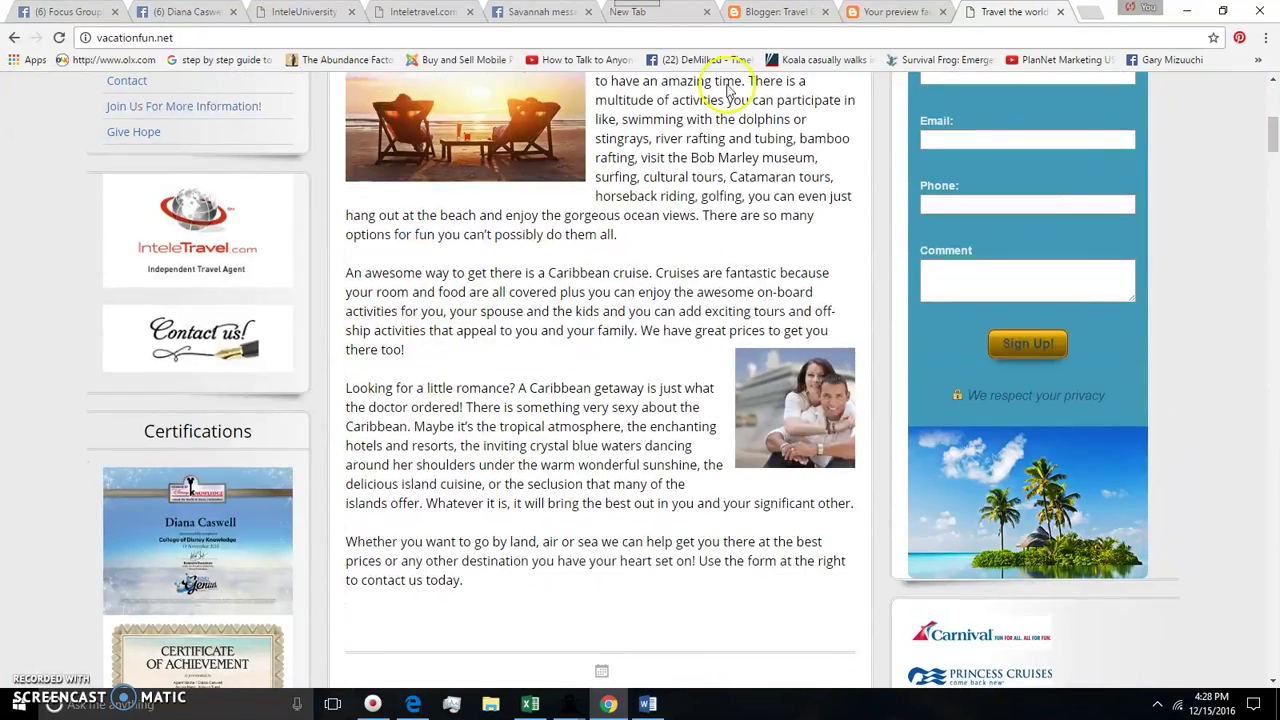
click(860, 11)
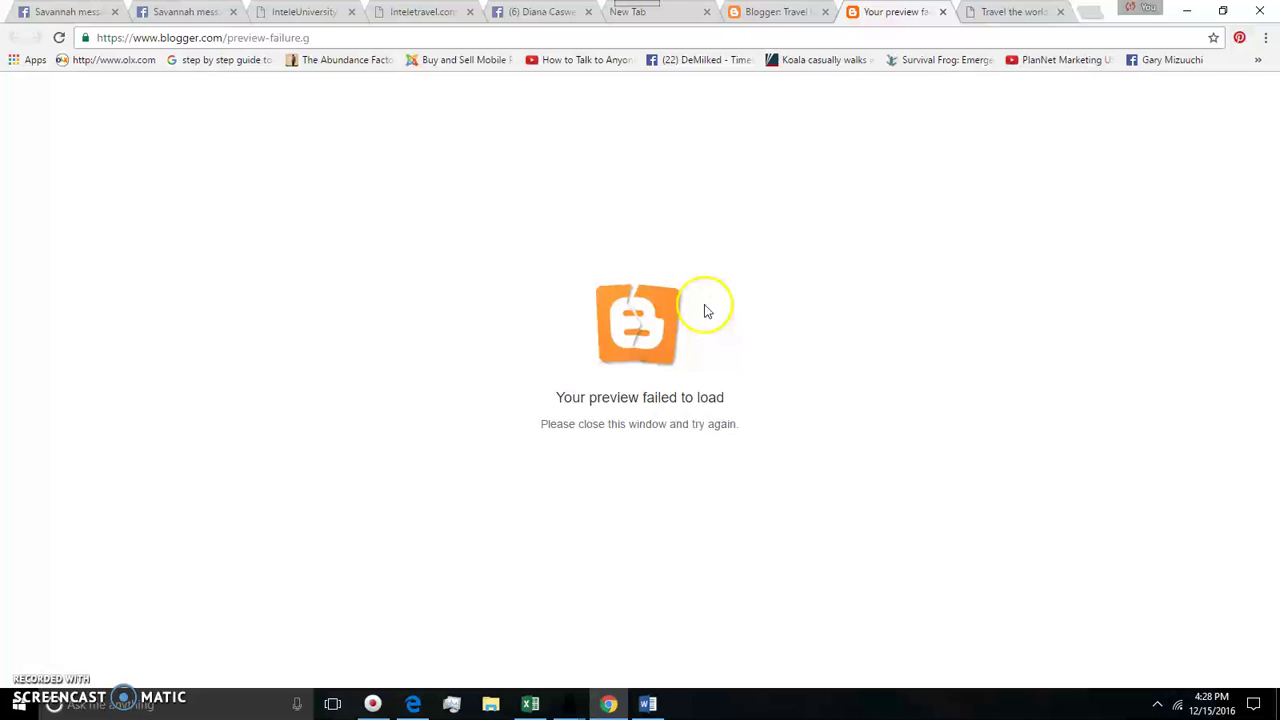
click(785, 11)
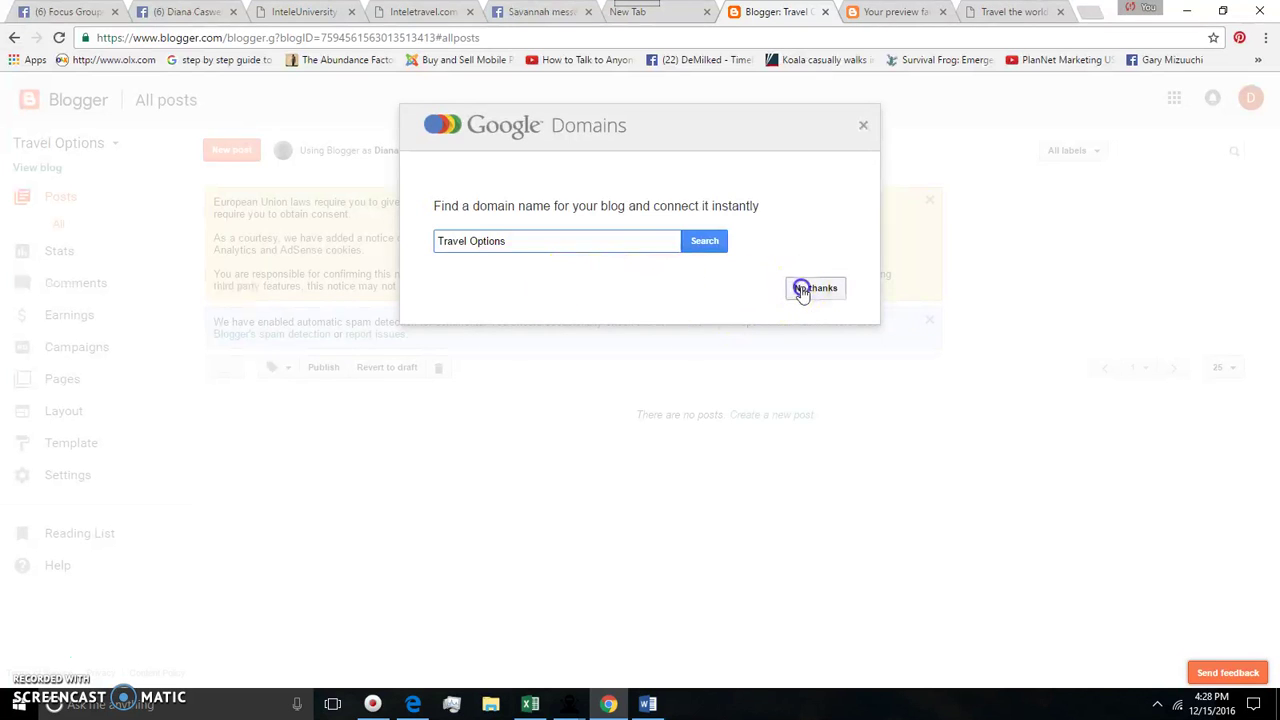
Skip the custom domain offer and create a new post titled 'Travel Options-Caribbean'.
click(800, 288)
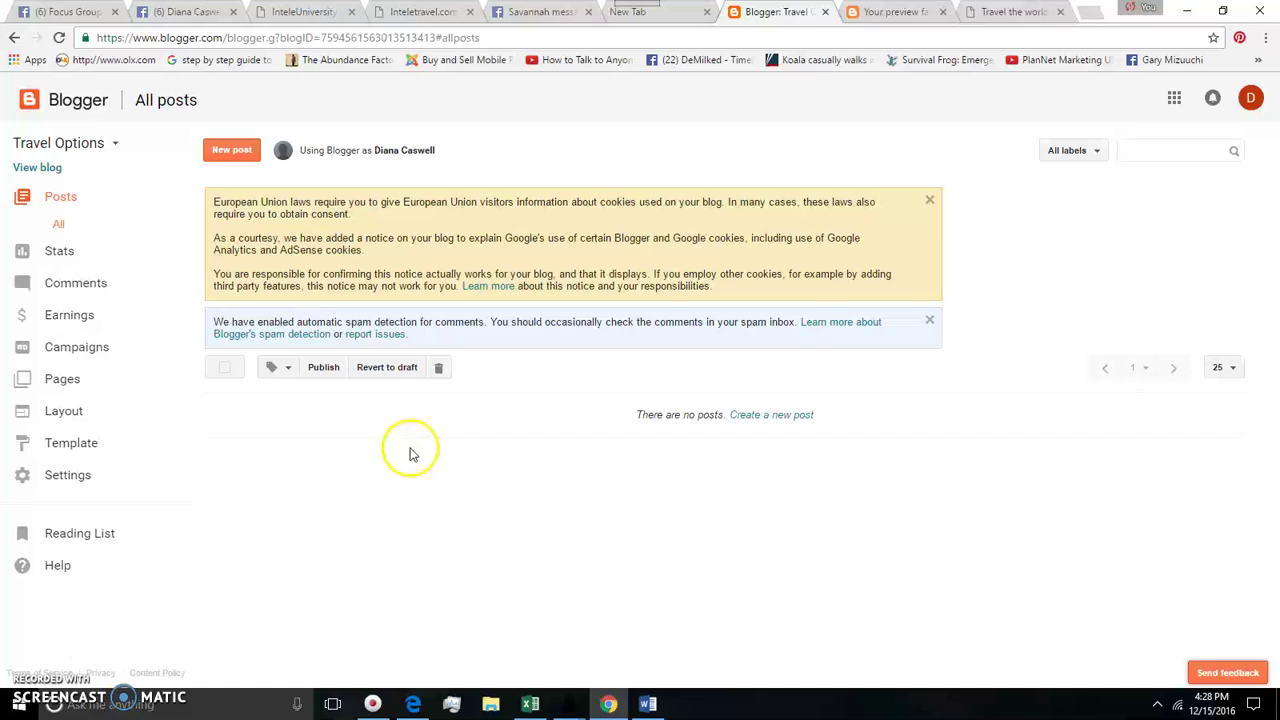
click(240, 150)
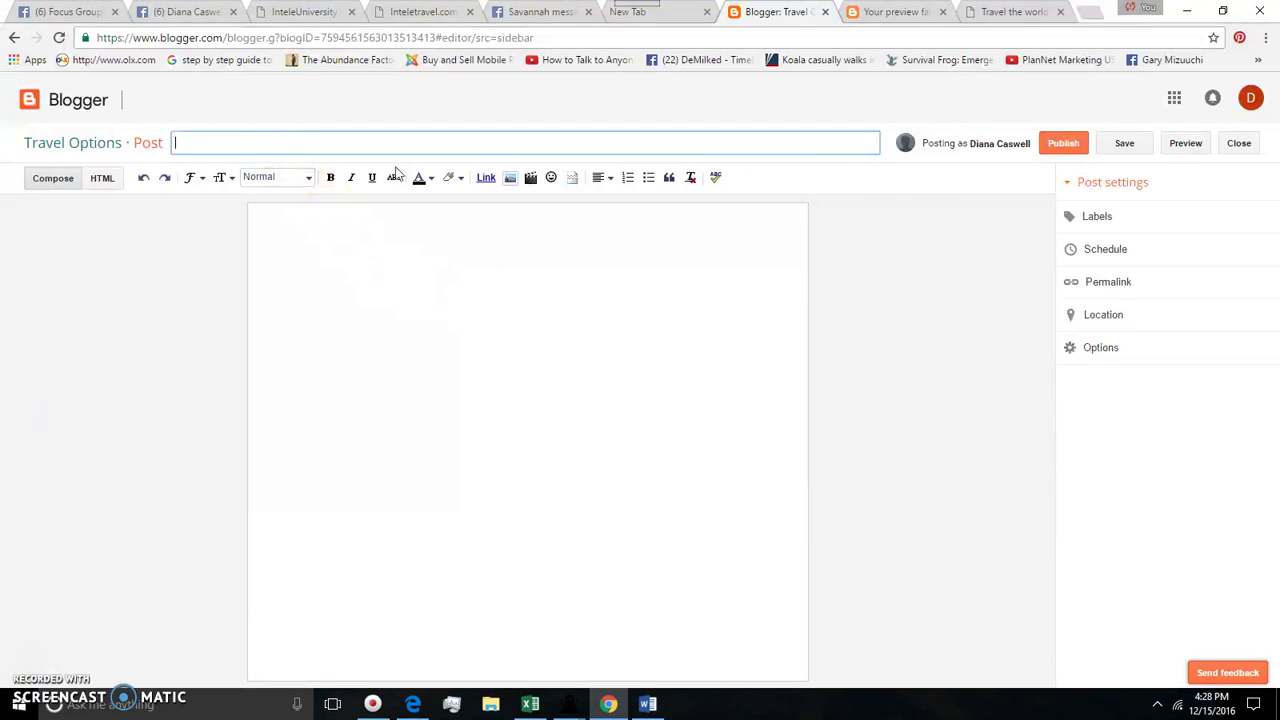
click(870, 186)
text(vel opti)
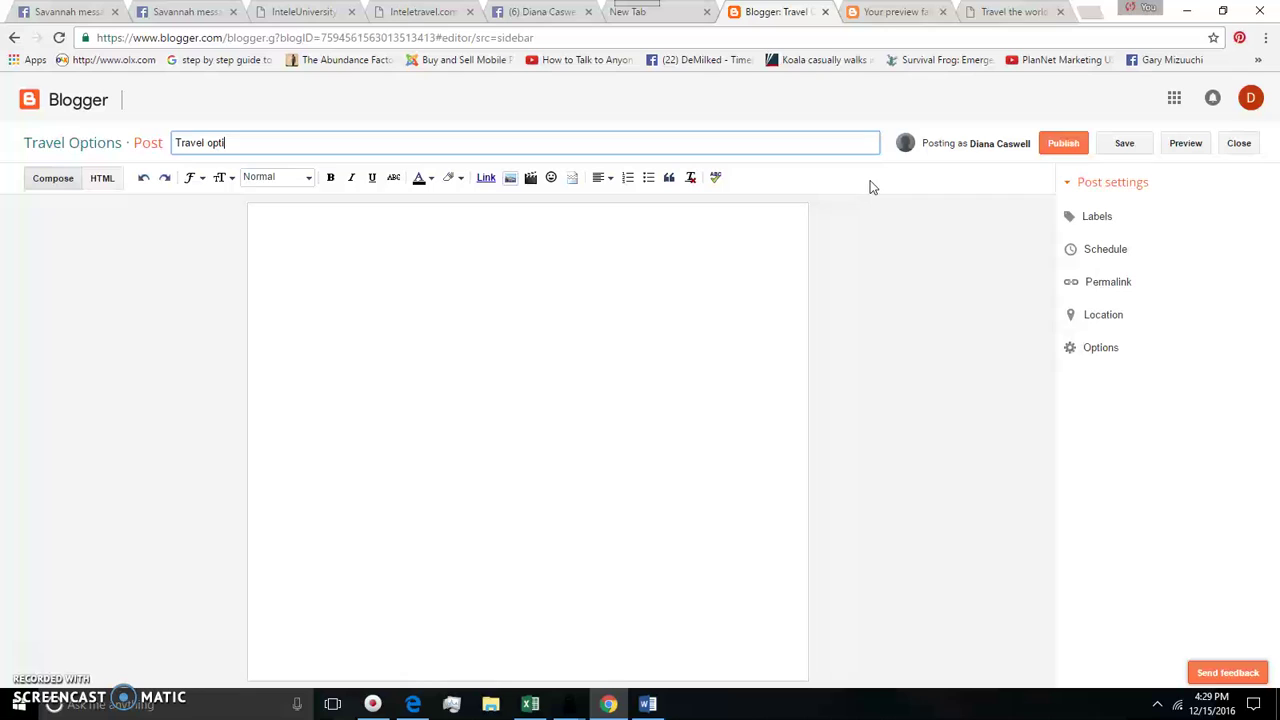
key(BackSpace)
key(BackSpace)
key(BackSpace)
key(BackSpace)
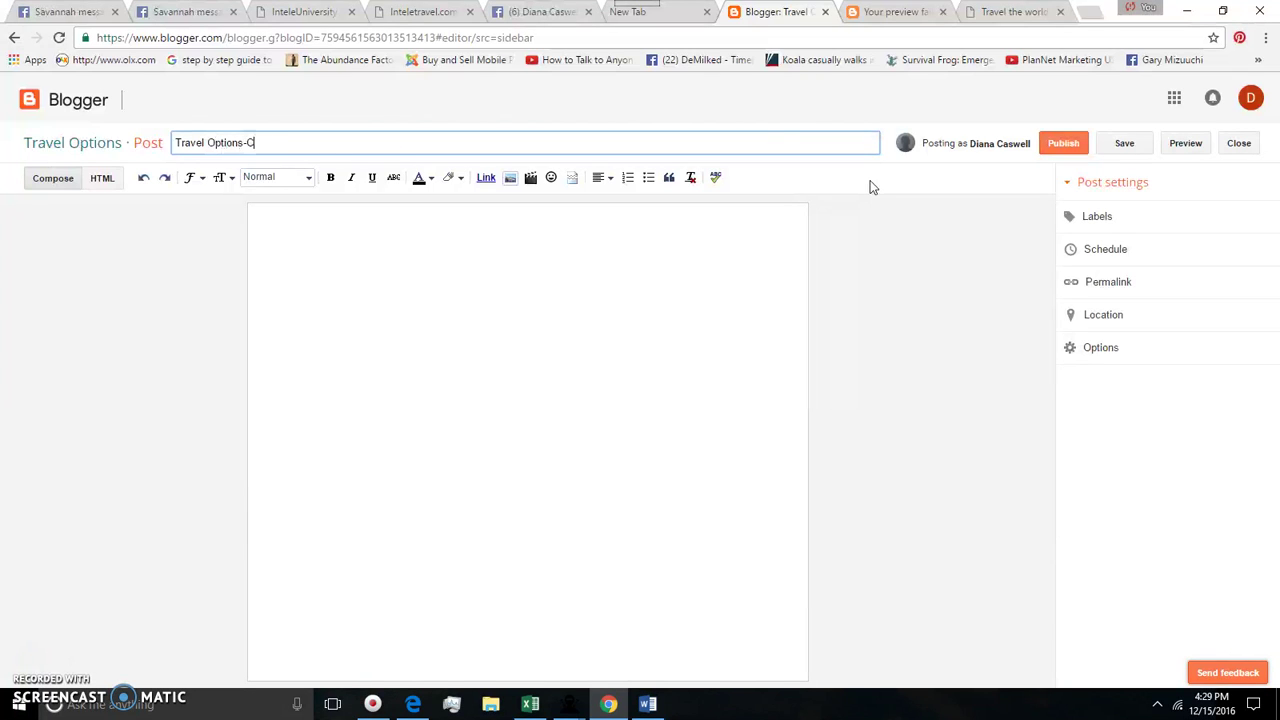
text(aribbea)
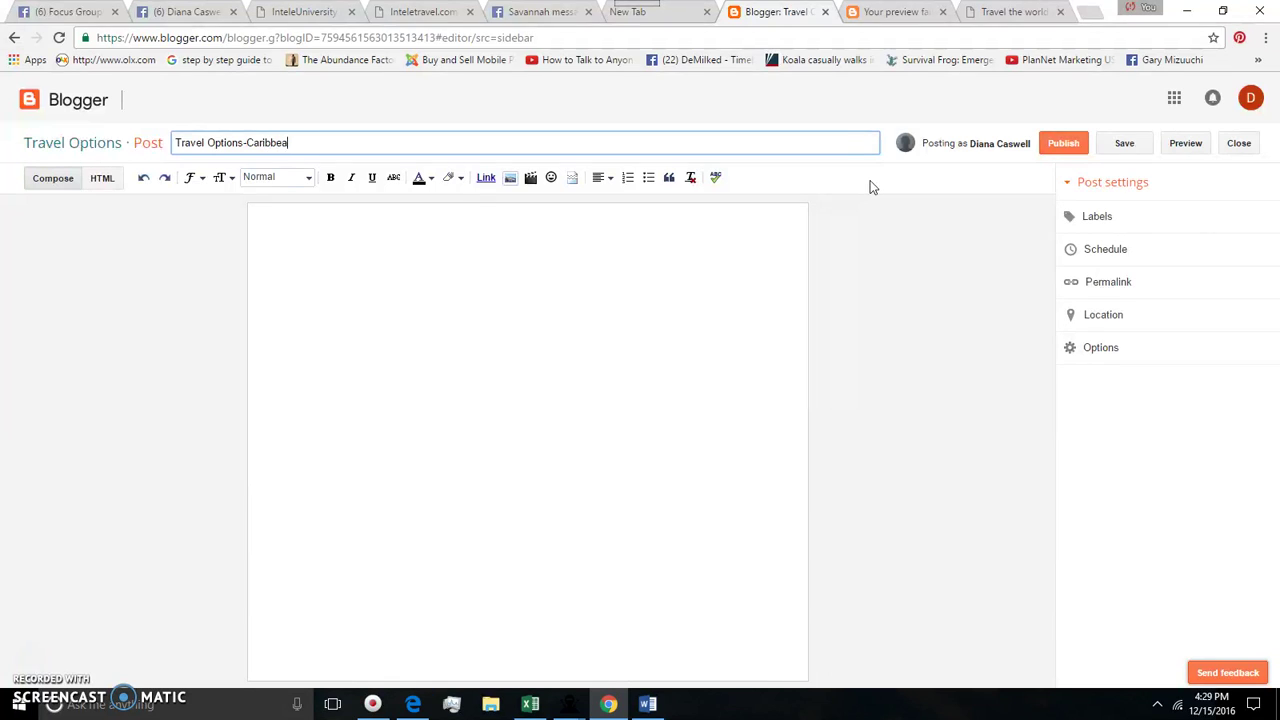
text(n)
click(482, 283)
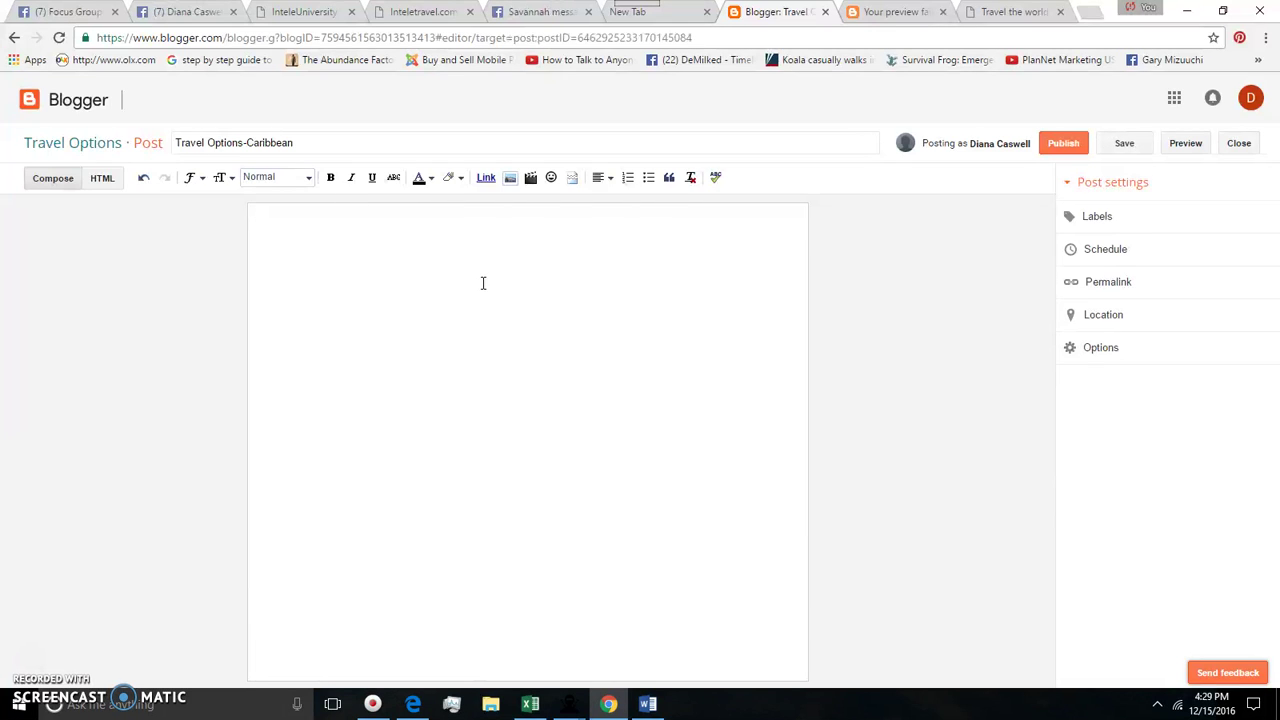
Paste the copied multi-paragraph Caribbean travel article into the post body.
click(451, 287)
text(The Caribbean, when you hear it what is the first thing you think of? Romantic hide-away, crystal blue waters, amazing beaches, awesome cultural experiences? You are right!  If you are heading to the Caribbean expect to have an amazing time. There is a multitude of activities you can participate in like, swimming with the dolphins or stingrays, river rafting and tubing, bamboo rafting, visit the Bob Marley museum, surfing, cultural tours, Catamaran tours, horseback riding, golfing, you can even just hang out at the beach and enjoy the gorgeous ocean views. There are so many options for fun you can’t possibly do them all.  An awesome way to get there is a Caribbean cruise. Cruises are fantastic because your room and food are all covered plus you can enjoy the awesome on-board activities for you, your spouse and the kids and you can add exciting tours and off-ship activities that appeal to you and your family. We have great prices to get you there too!   Looking for a little romance? A Caribbean getaway is just what the doctor ordered! There is something very sexy about the Caribbean. Maybe it’s the tropical atmosphere, the enchanting hotels and resorts, the inviting crystal blue waters dancing around her shoulders under the warm wonderful sunshine, the delicious island cuisine, or the seclusion that many of the islands offer. Whatever it is, it will bring the best out in you and your significant other.  Whether you want to go by land, air or sea we can help get you there at the best prices or any other destination you have your heart set on! Use the form at the right to contact us today.)
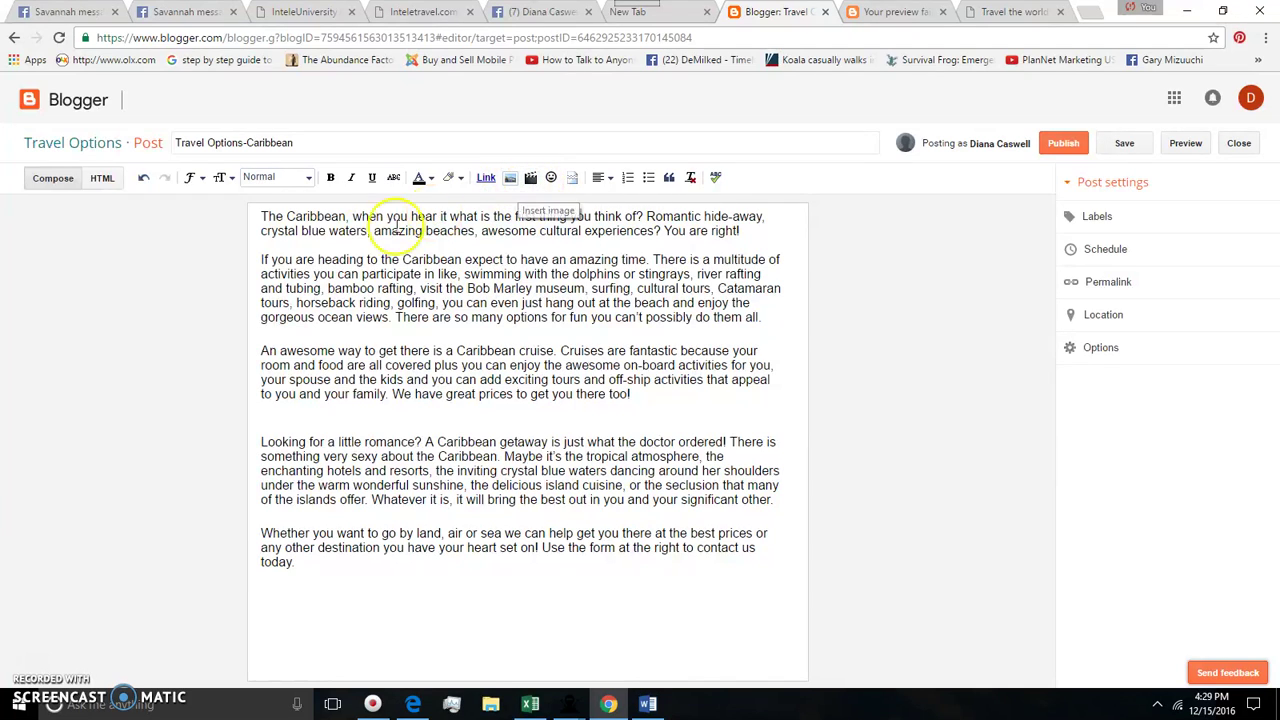
click(260, 258)
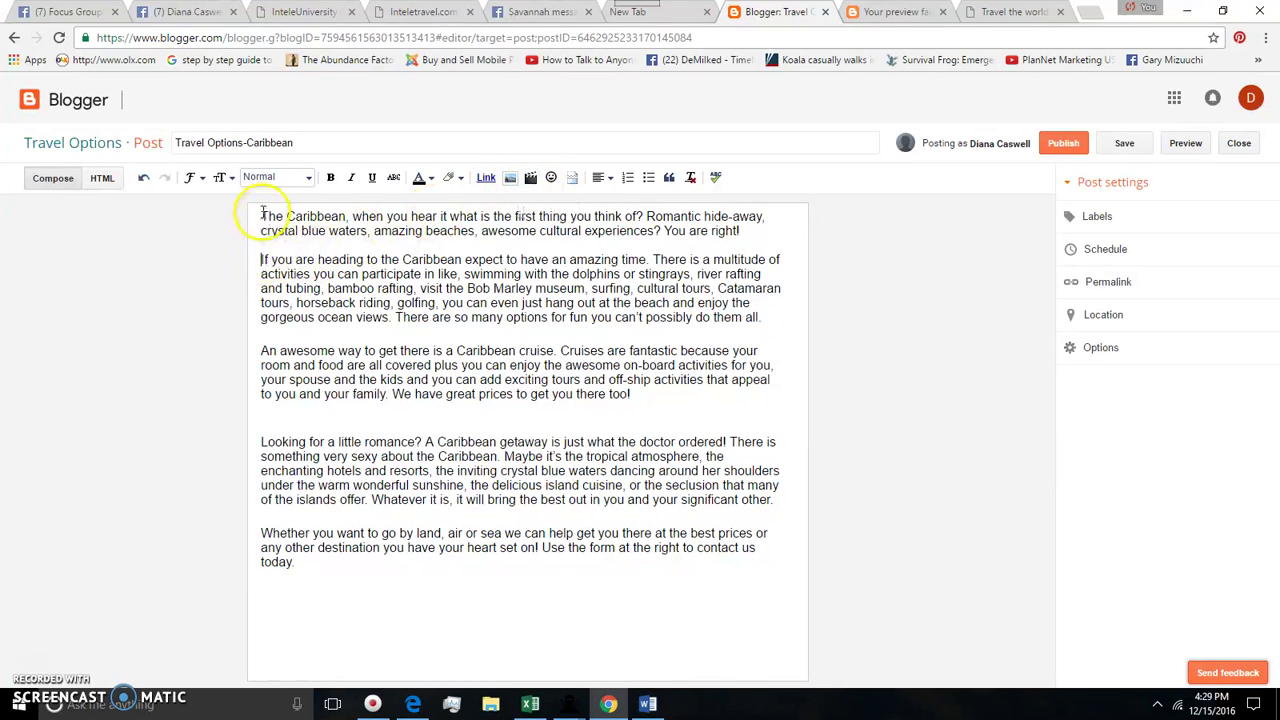
Upload agent.png from the Images folder and insert it at the top of the post.
click(262, 216)
click(510, 177)
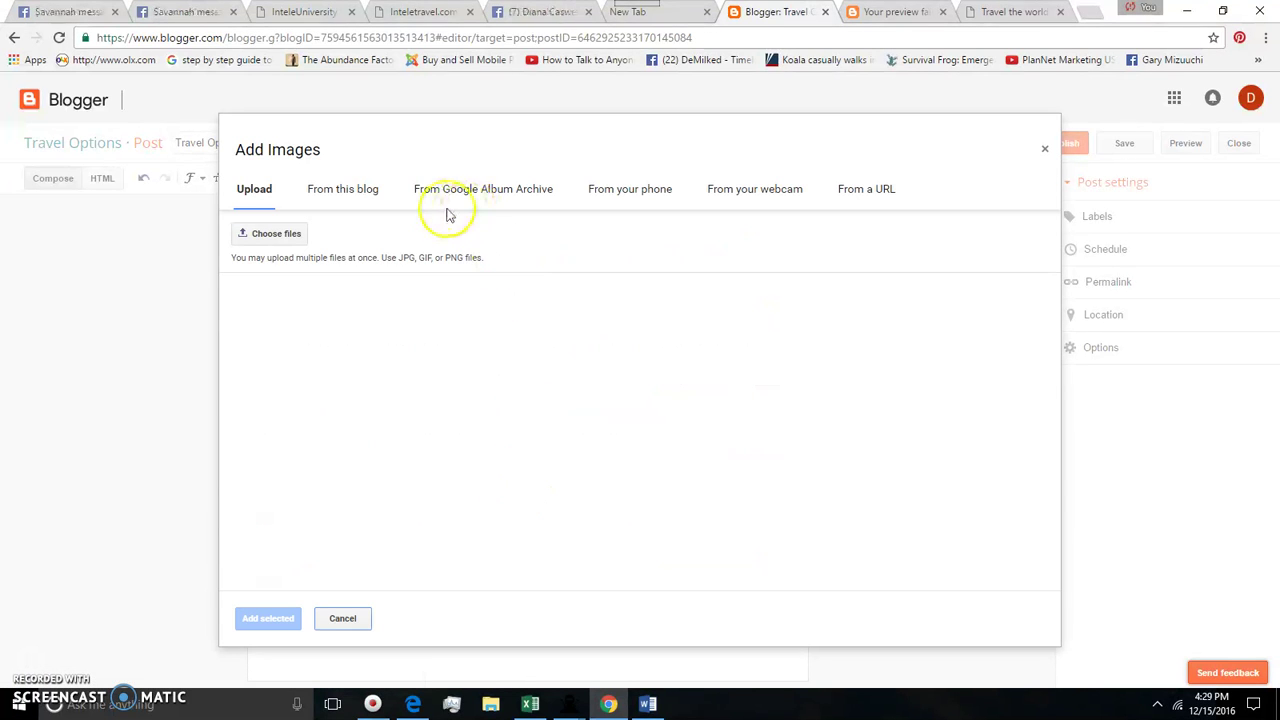
click(266, 233)
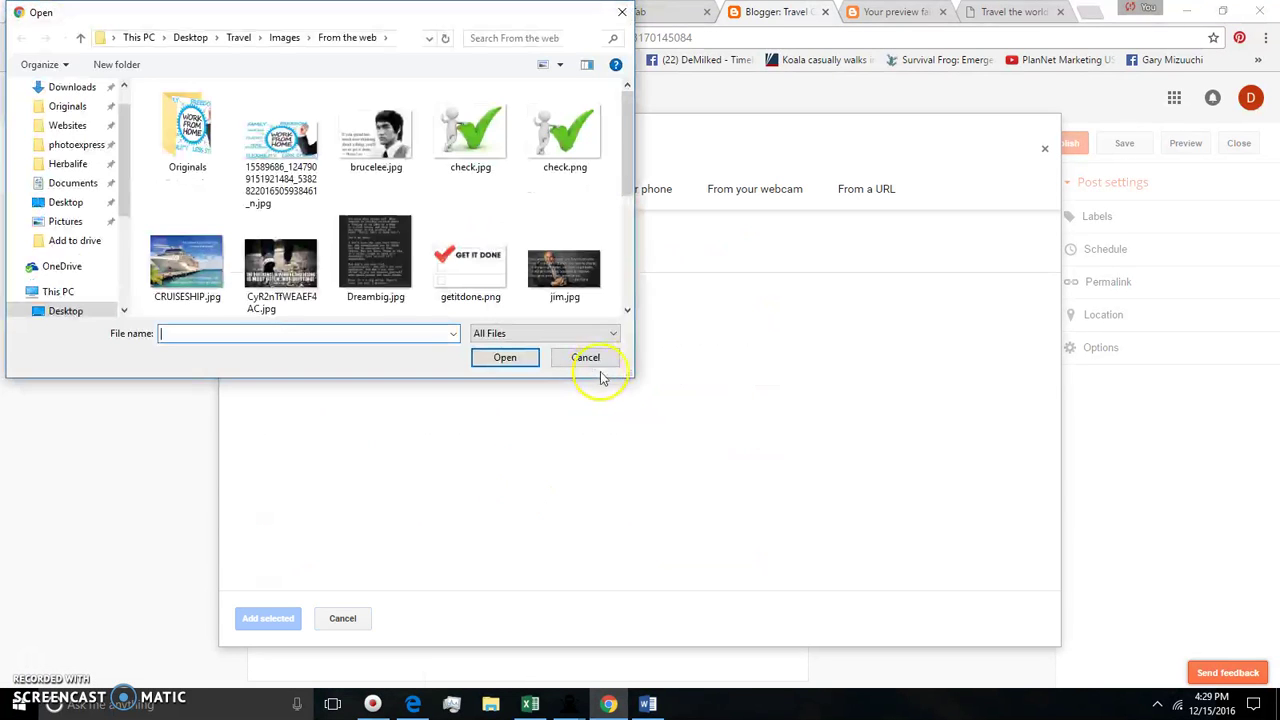
scroll(290, 248, down, 2)
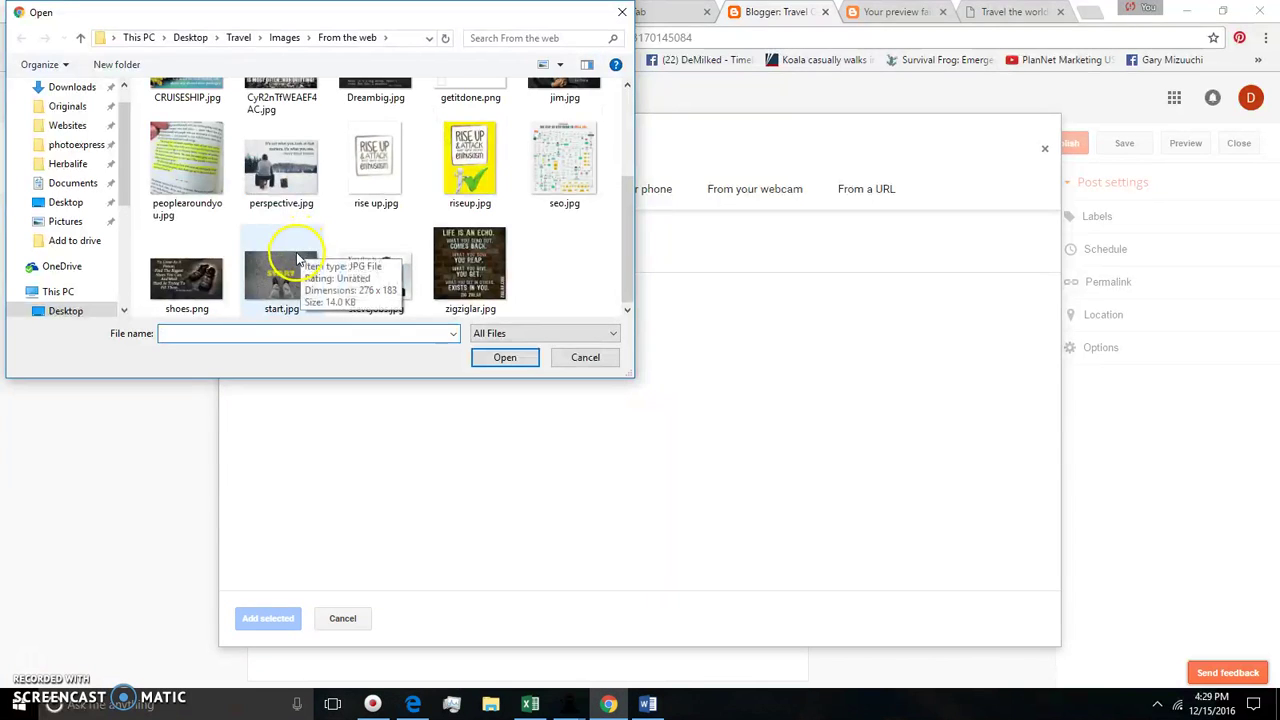
click(284, 38)
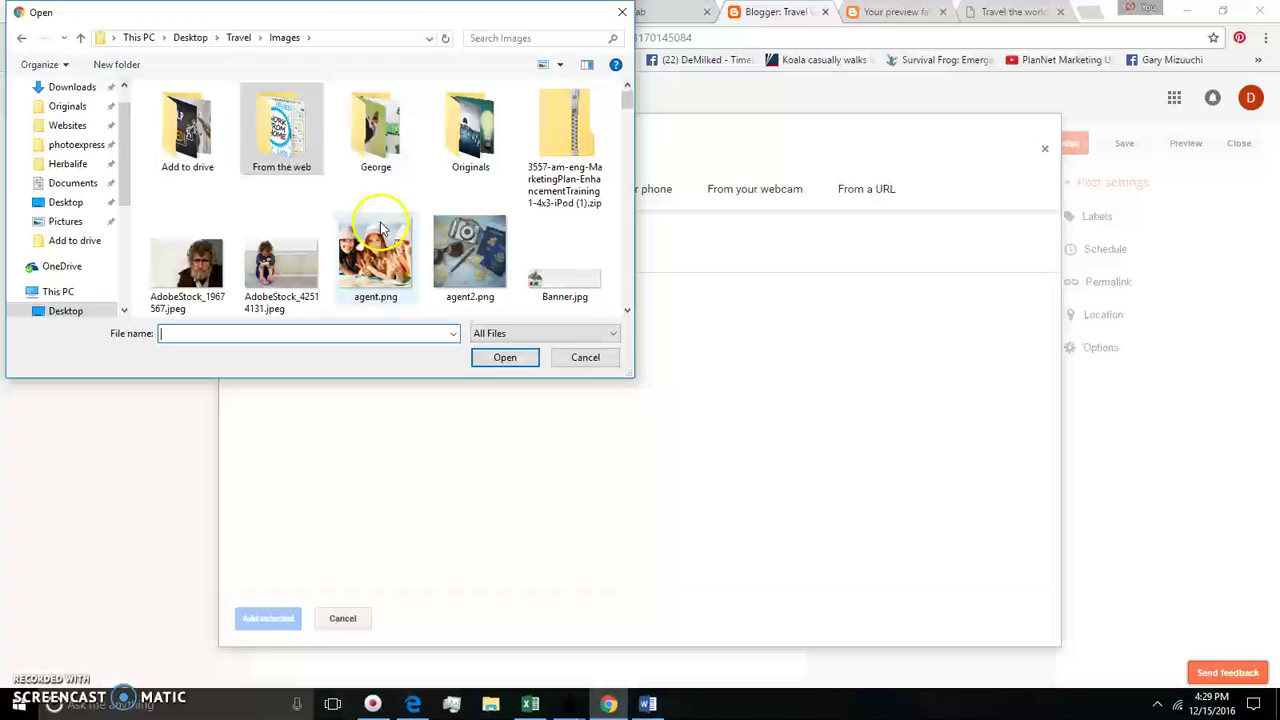
click(376, 252)
double_click(376, 250)
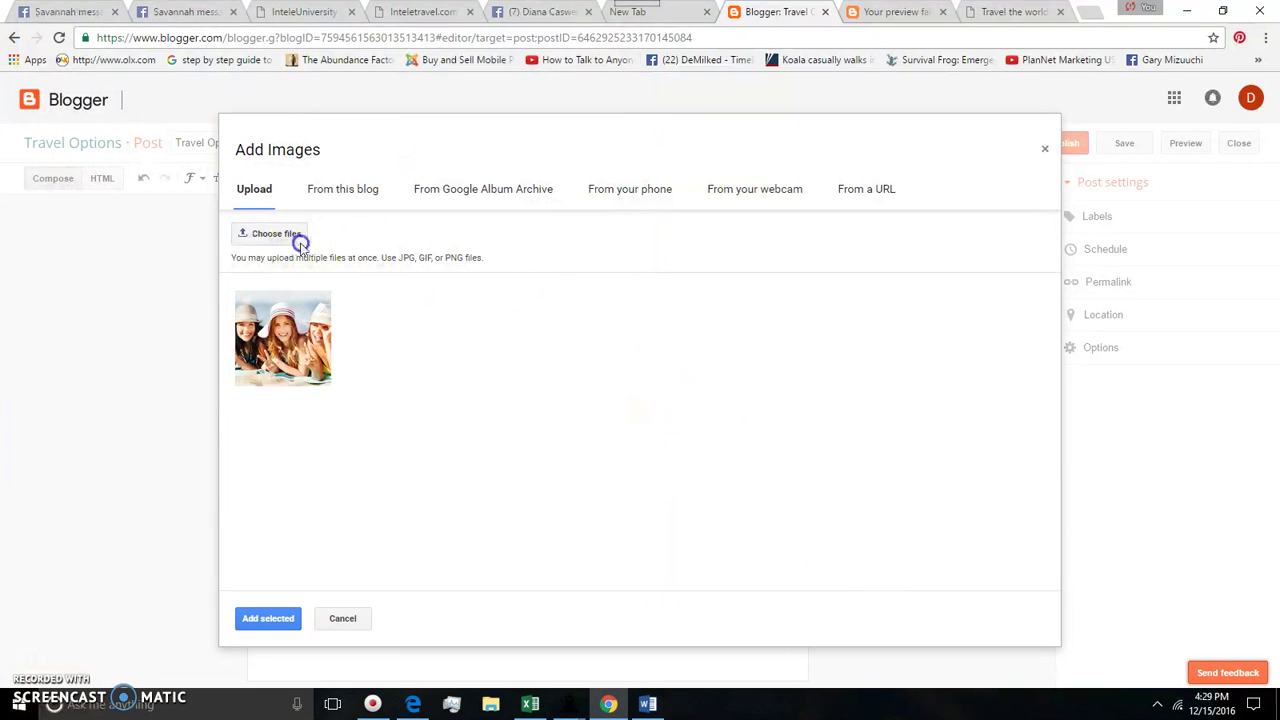
click(266, 617)
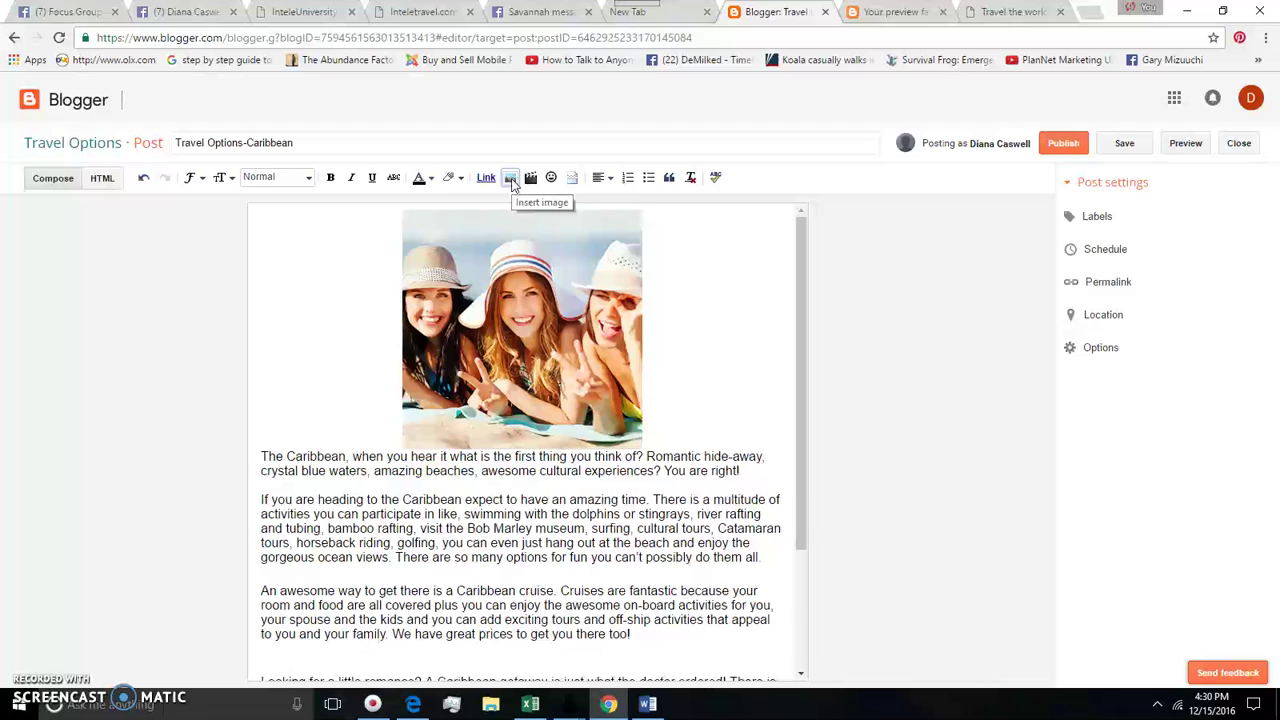
Set the agent.png photo to Small size and left alignment so the text wraps beside it.
click(497, 310)
click(497, 182)
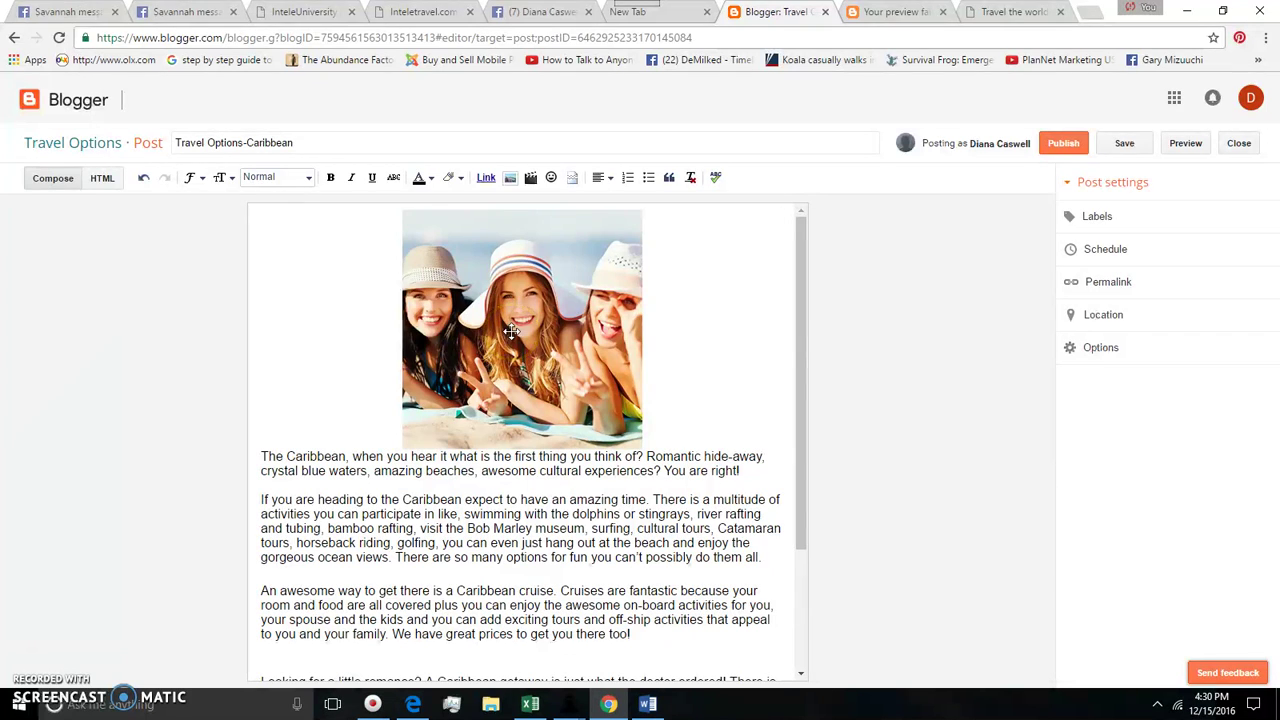
drag(511, 332, 556, 316)
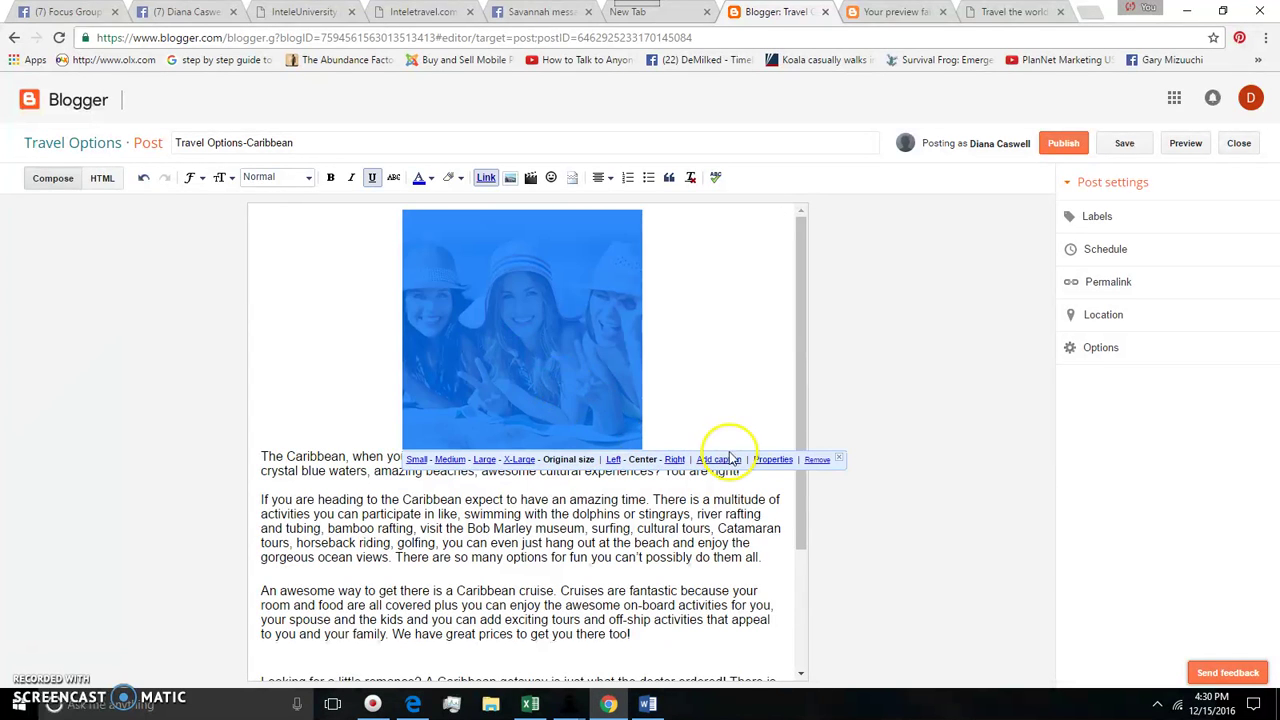
click(418, 460)
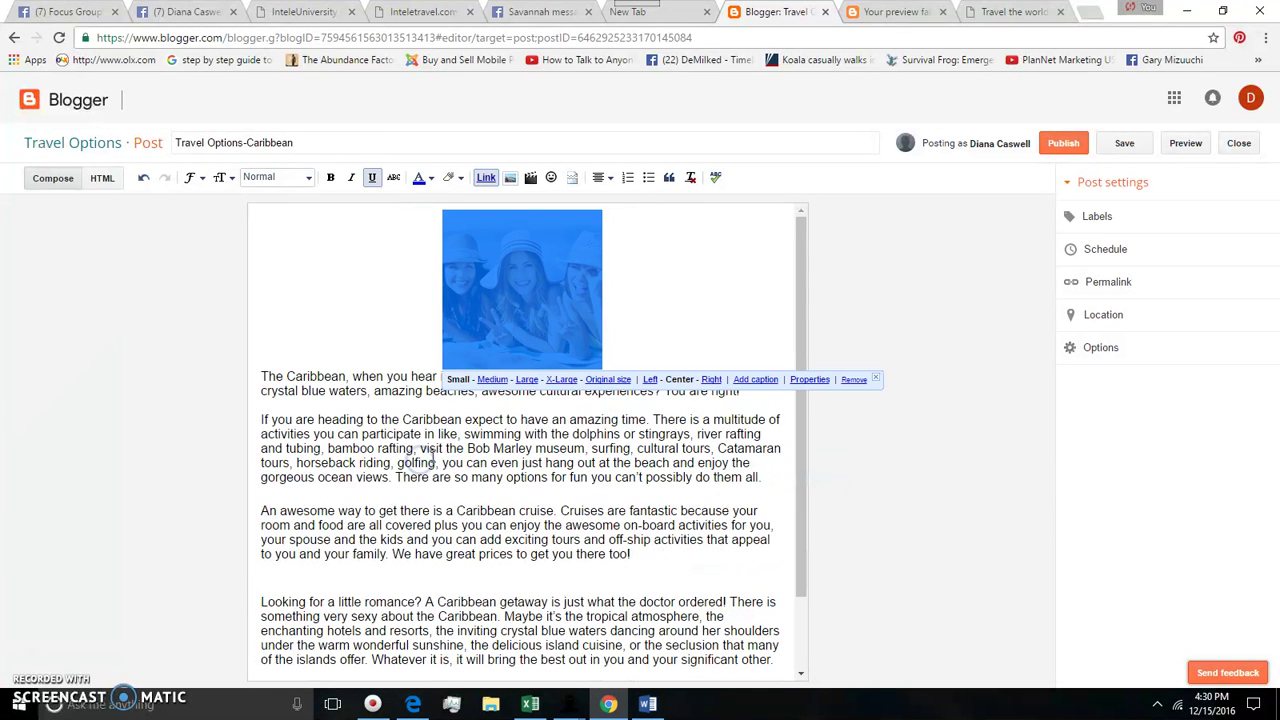
click(492, 379)
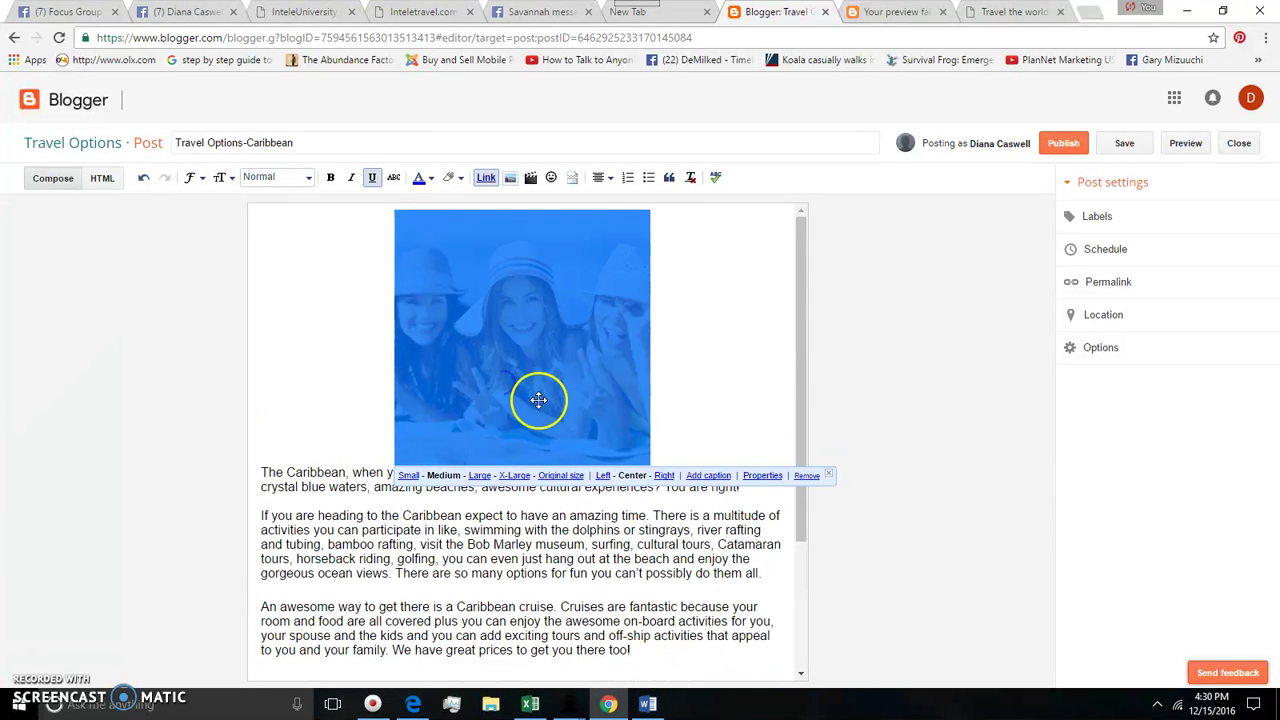
click(514, 475)
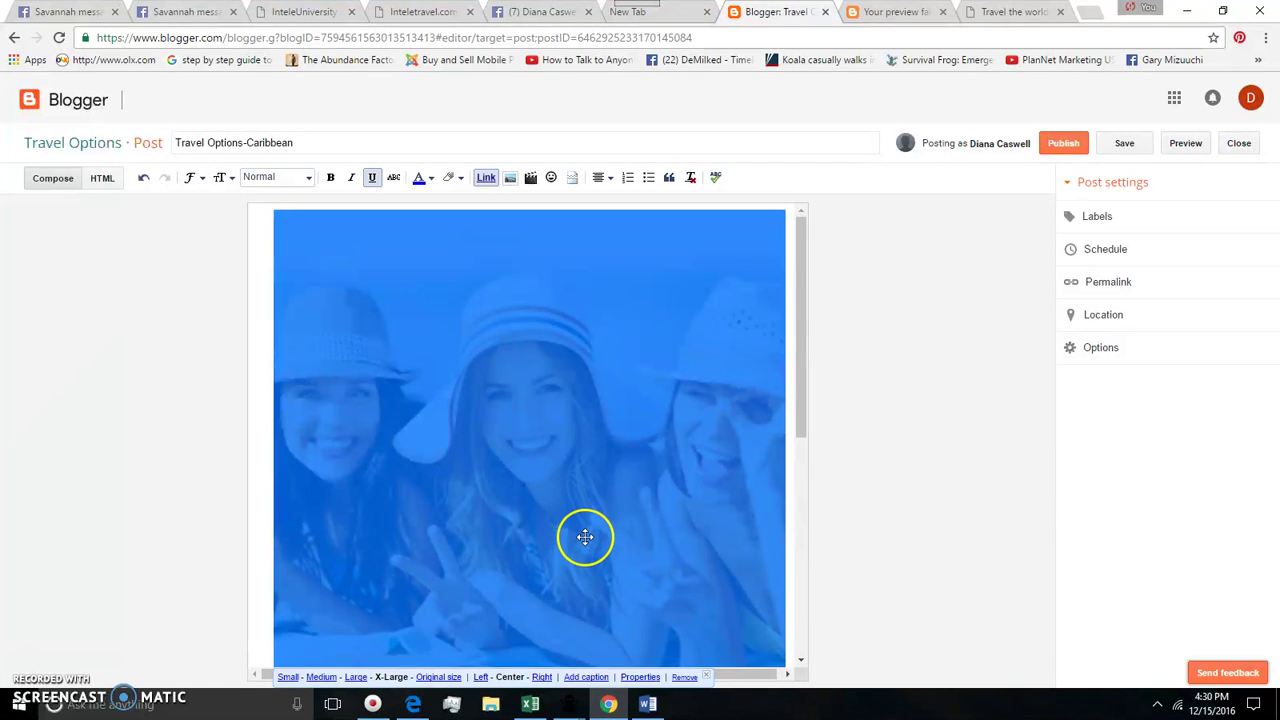
scroll(585, 537, down, 1)
scroll(480, 580, down, 1)
scroll(440, 620, down, 1)
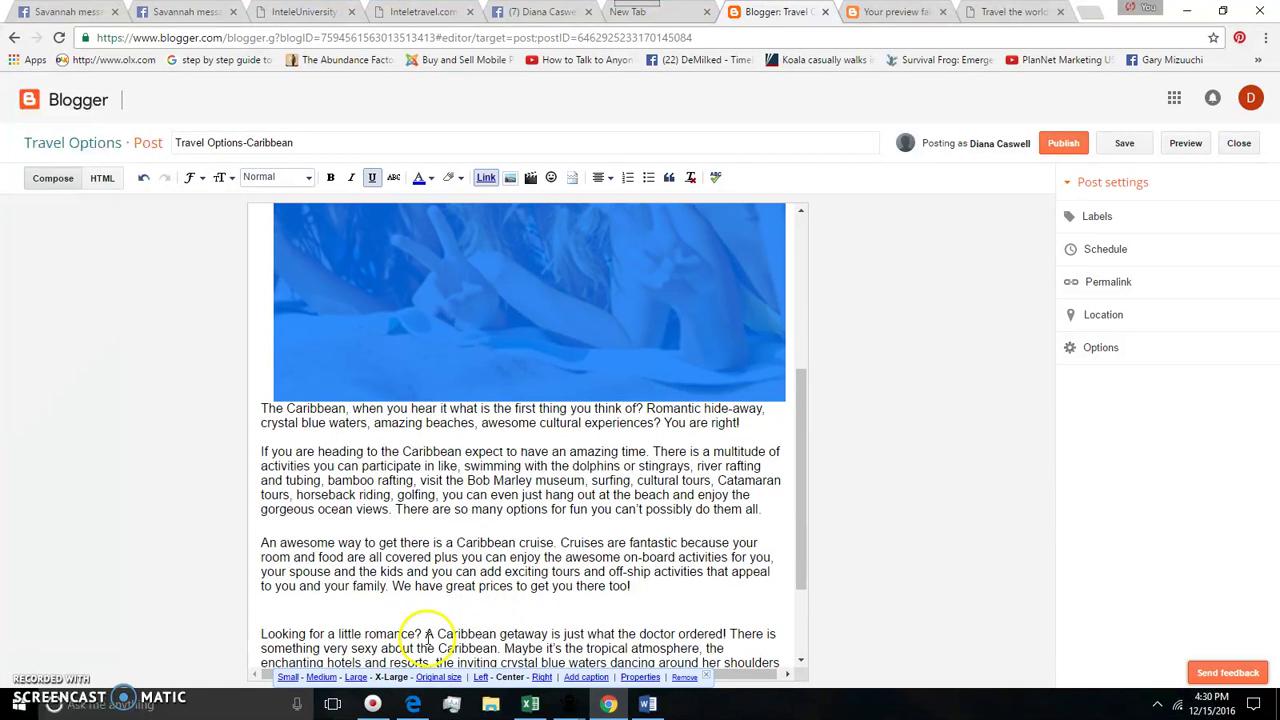
click(290, 678)
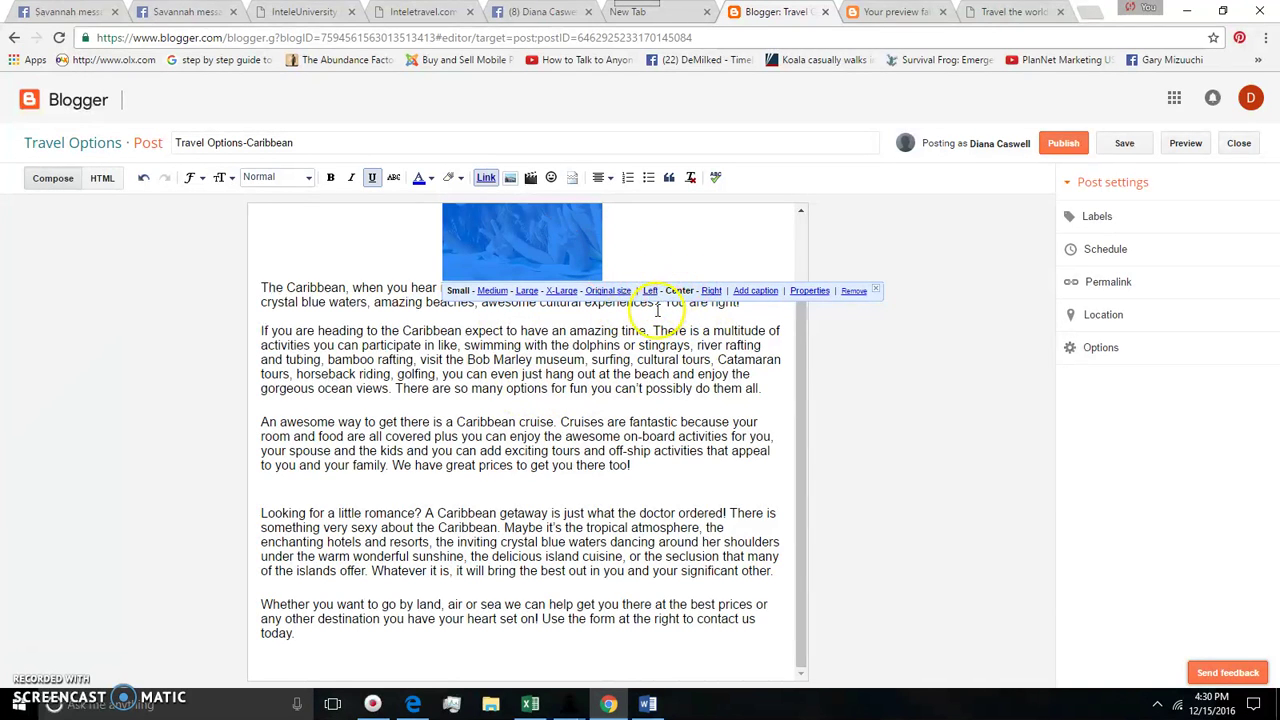
click(651, 291)
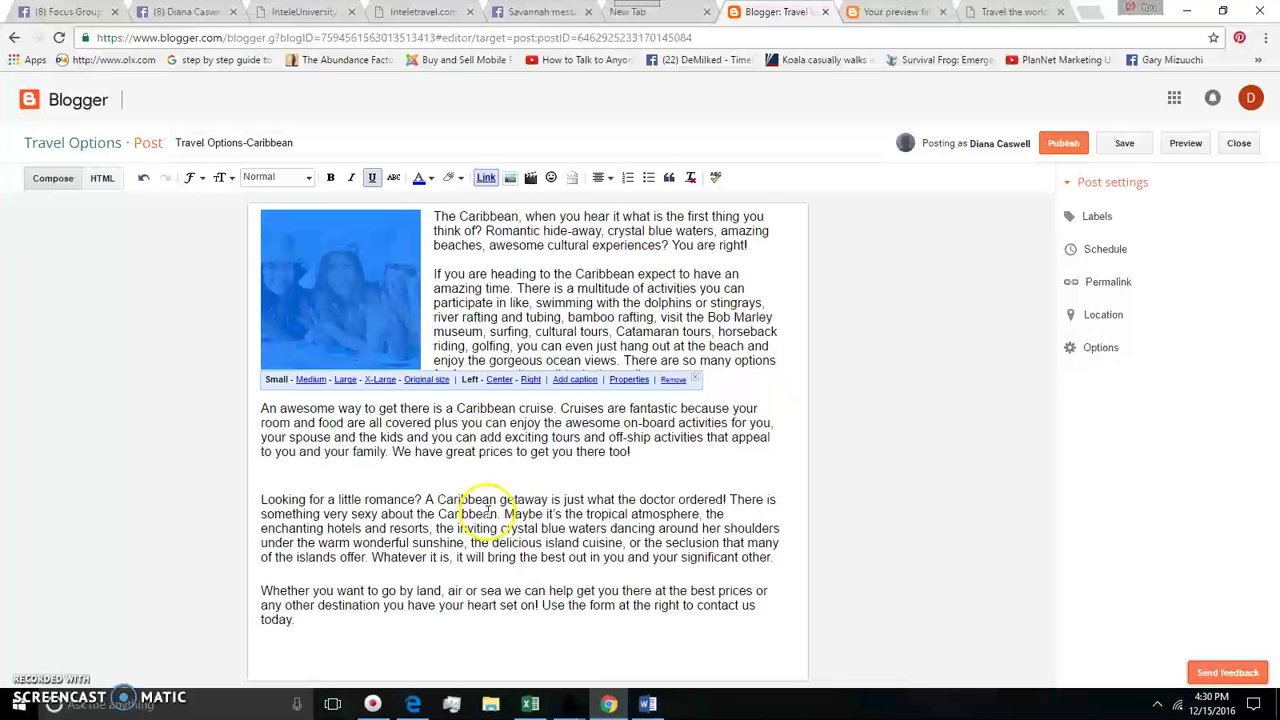
Insert beachchaircouple.jpeg before the 'Looking for a little romance' paragraph.
click(261, 500)
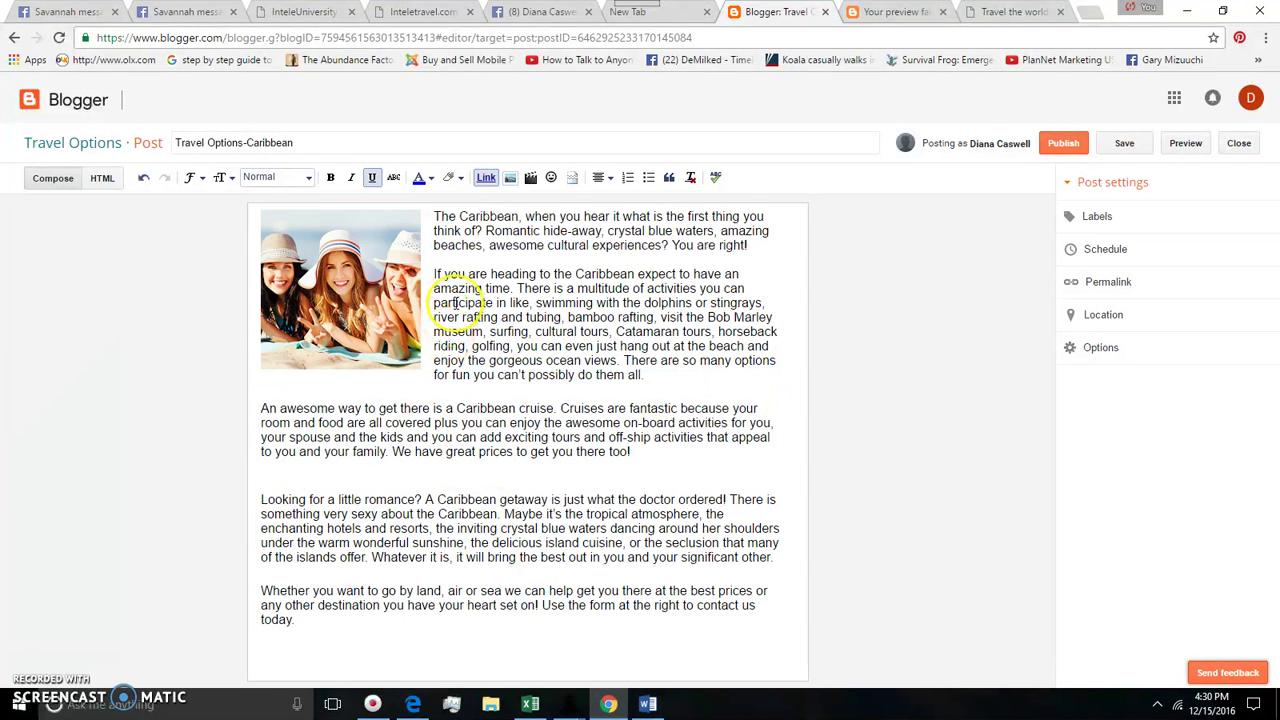
click(510, 177)
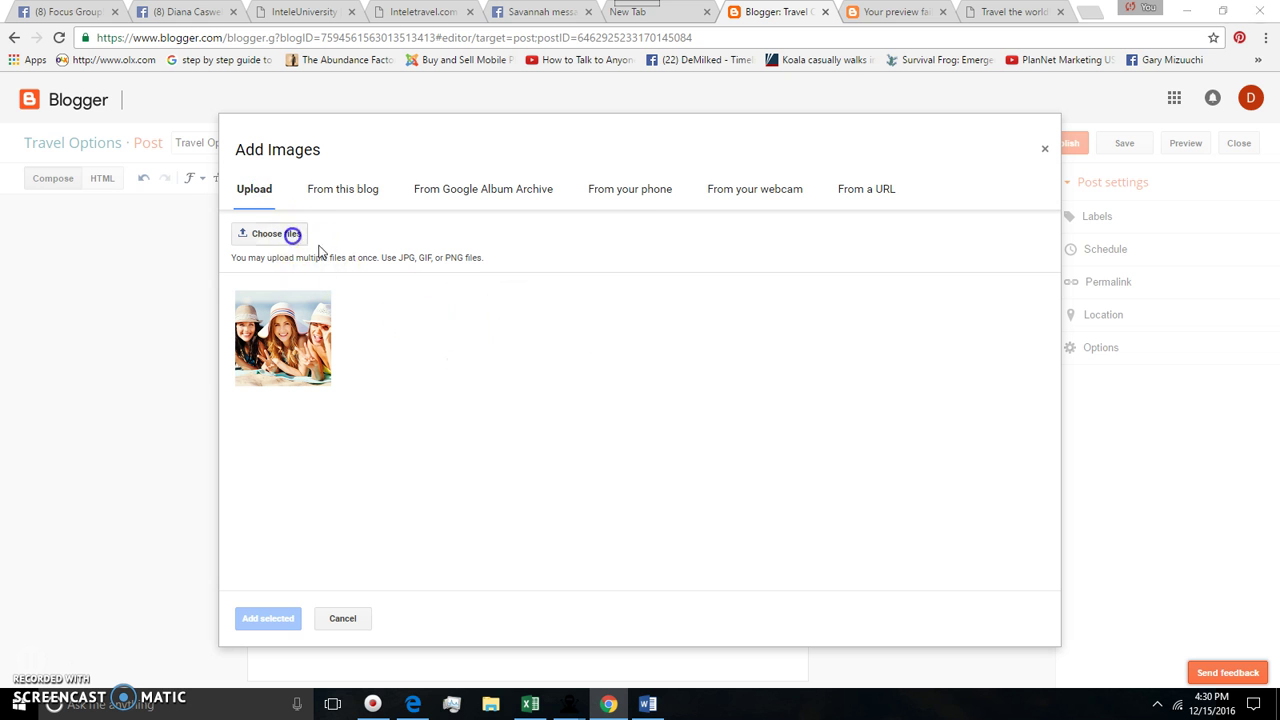
click(285, 233)
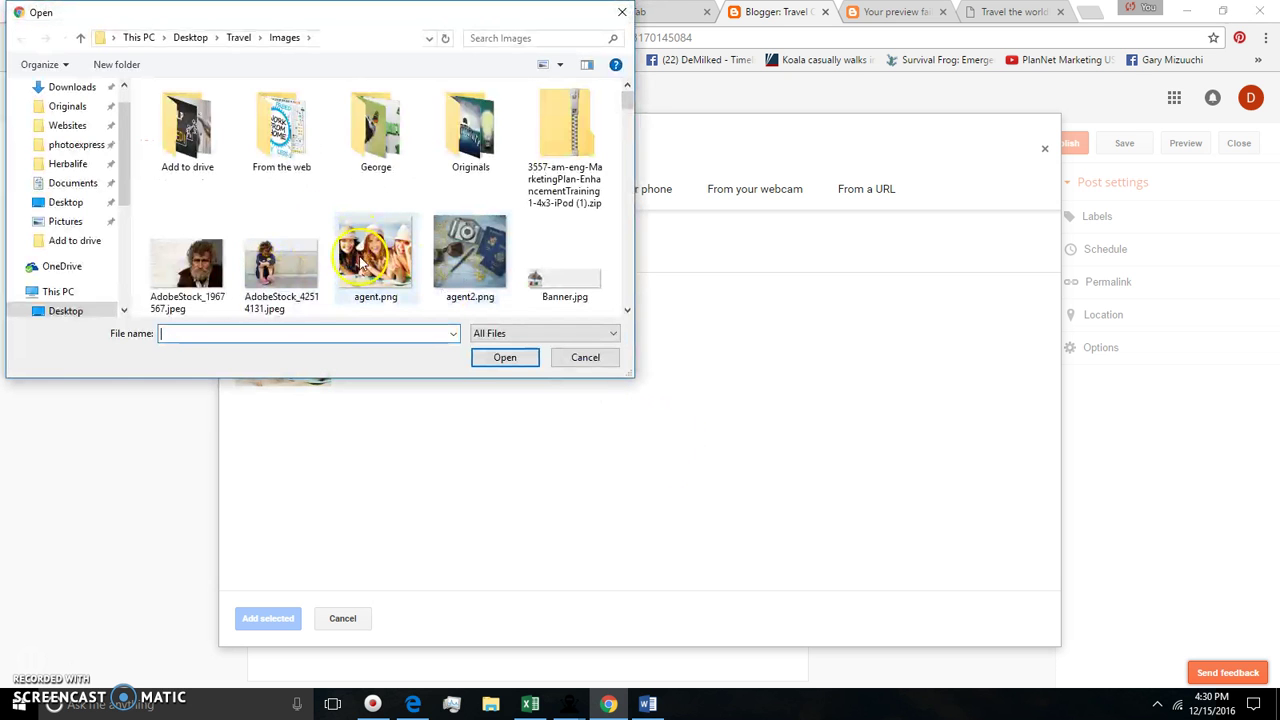
scroll(372, 295, down, 3)
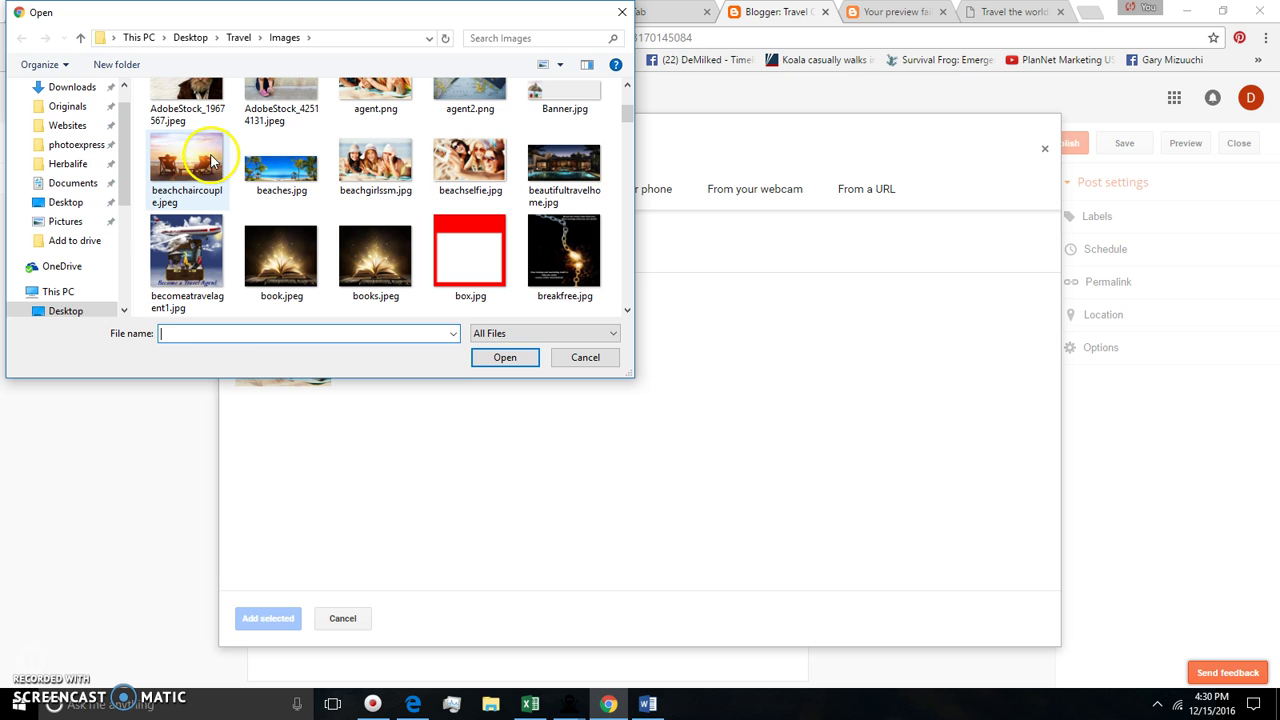
double_click(193, 157)
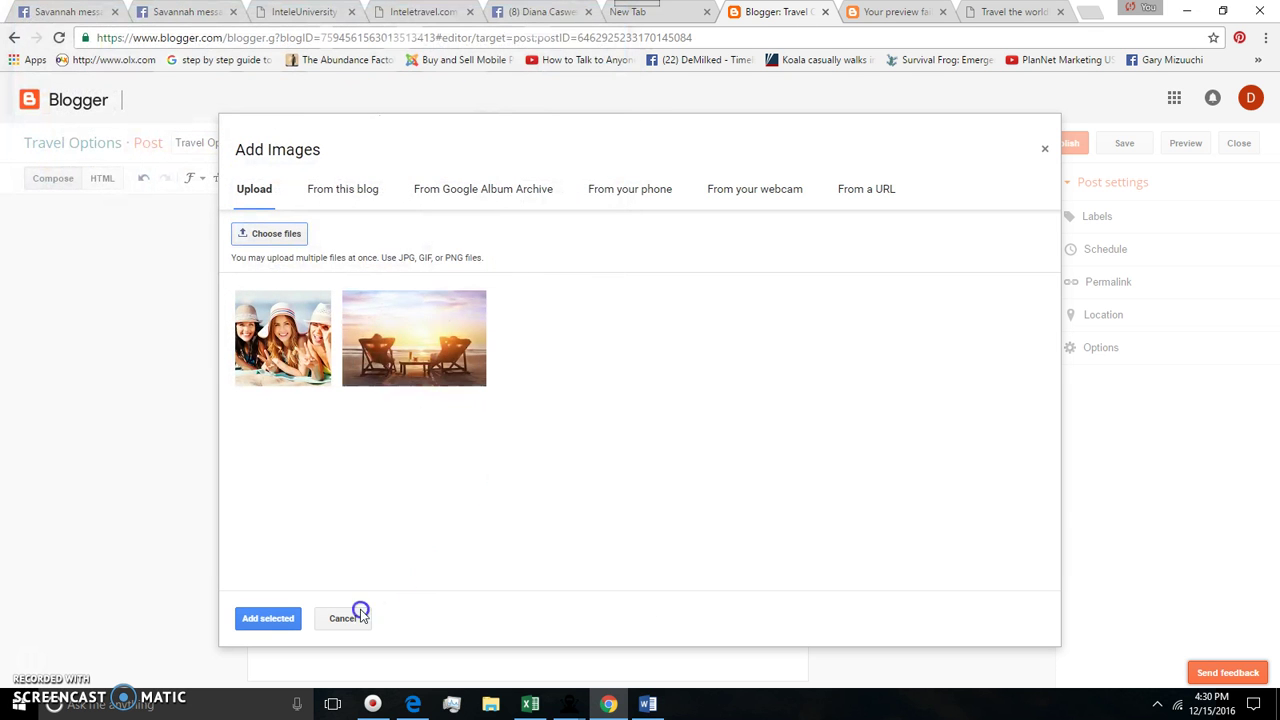
click(248, 619)
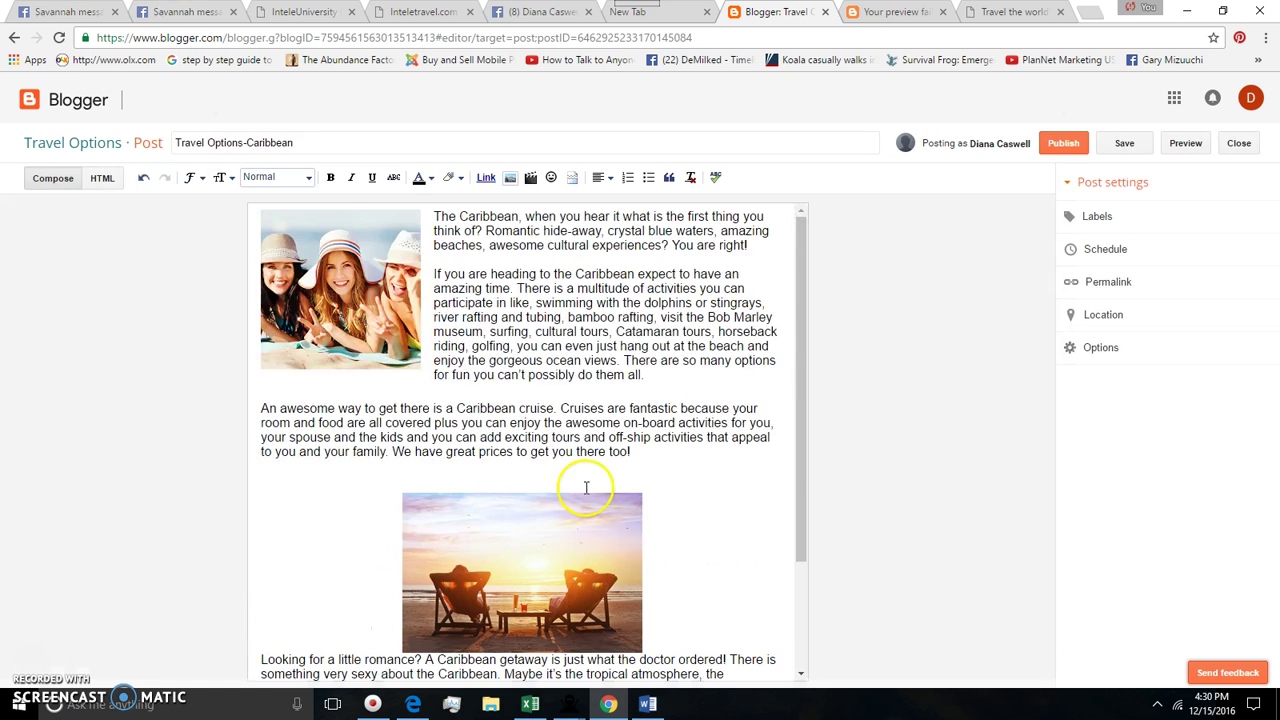
Right-align the sunset photo so the romance paragraph wraps to its left.
scroll(606, 471, down, 2)
click(586, 416)
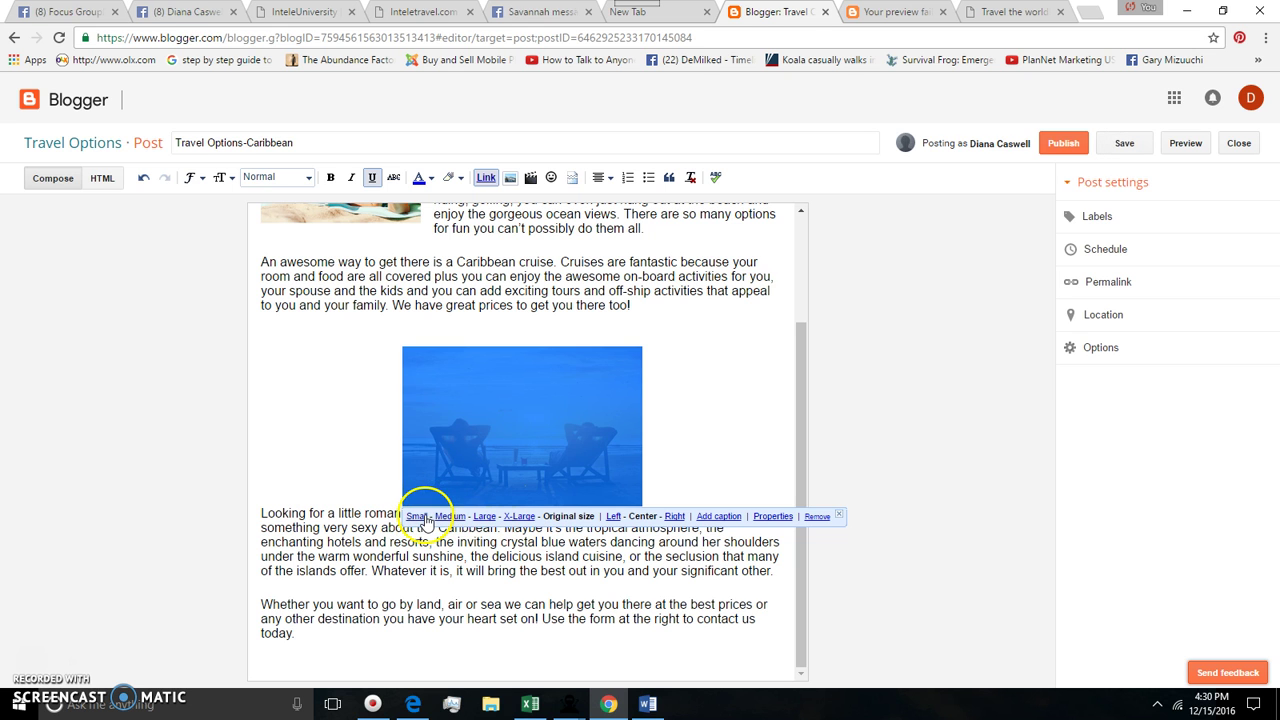
click(675, 516)
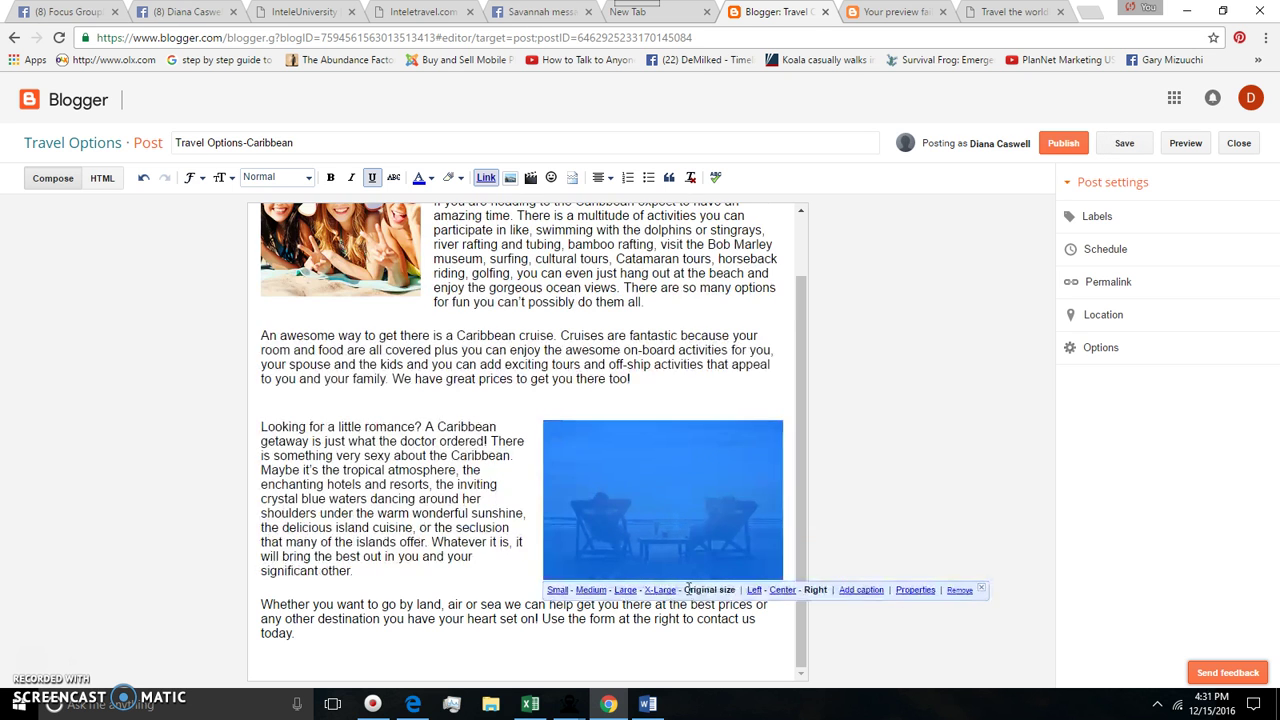
scroll(455, 565, up, 1)
click(454, 558)
scroll(453, 563, down, 1)
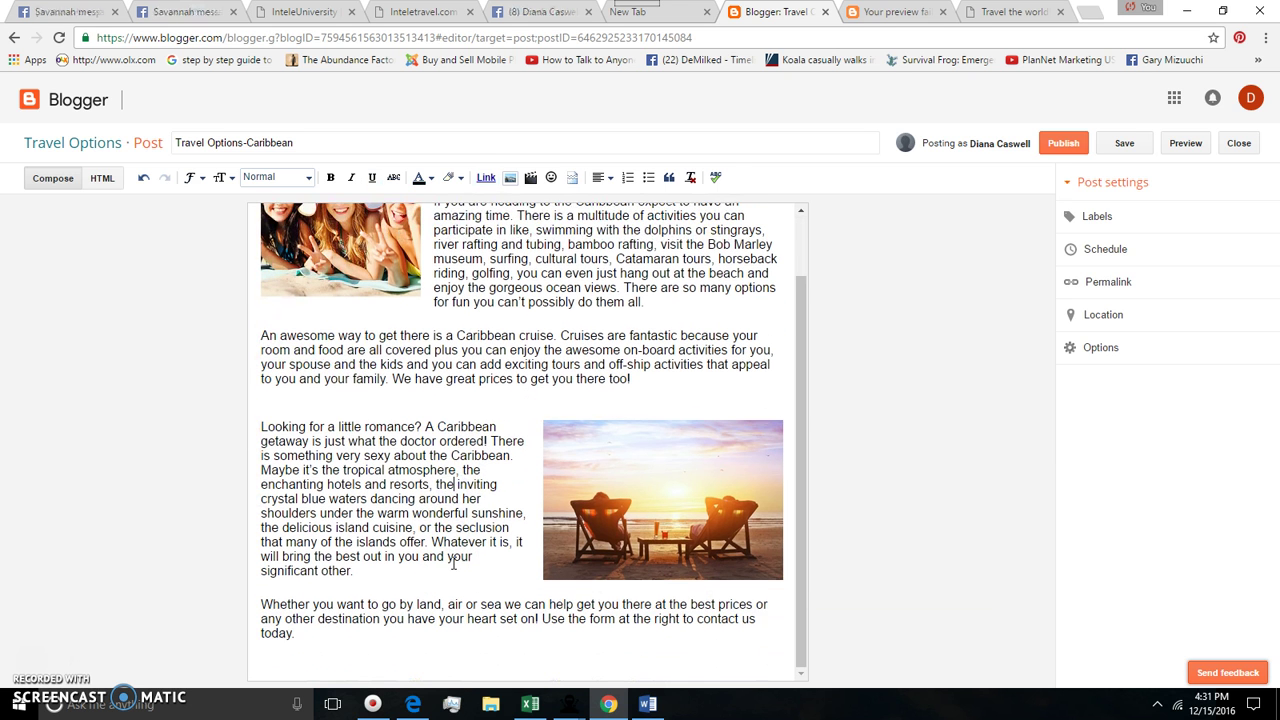
scroll(455, 530, up, 1)
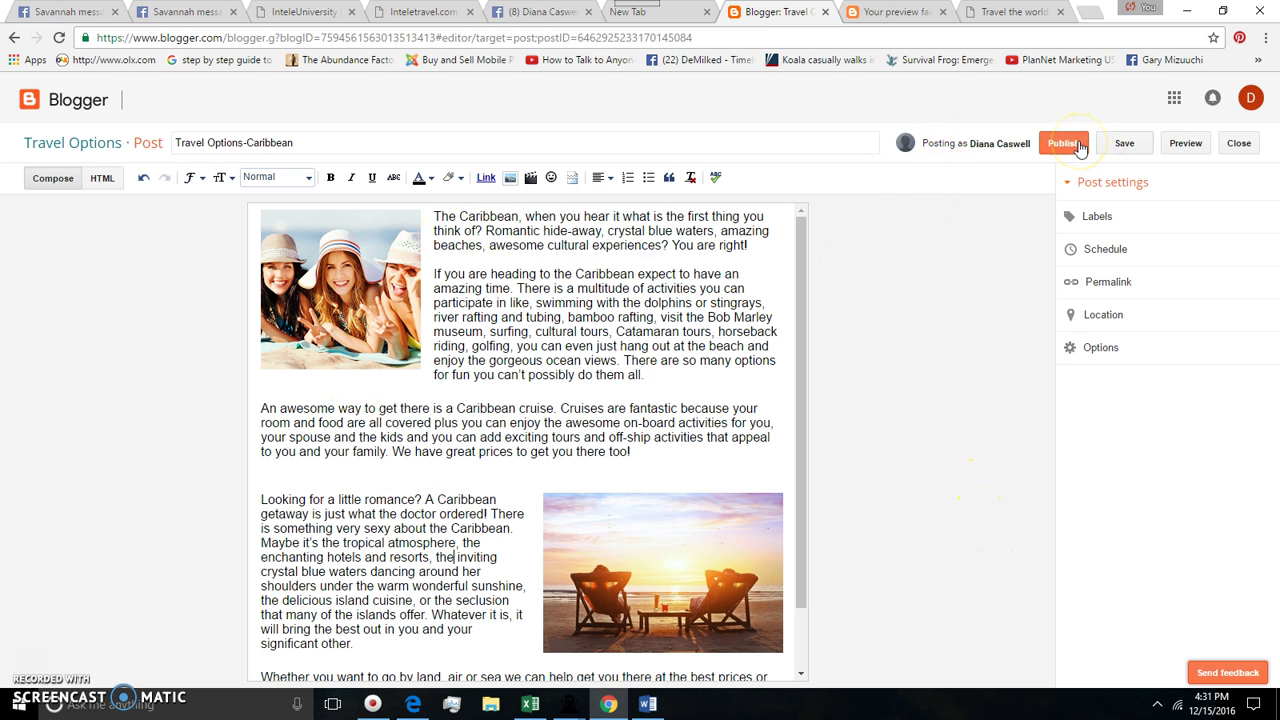
Publish the Caribbean post and view it on the live Travel Options blog.
click(882, 448)
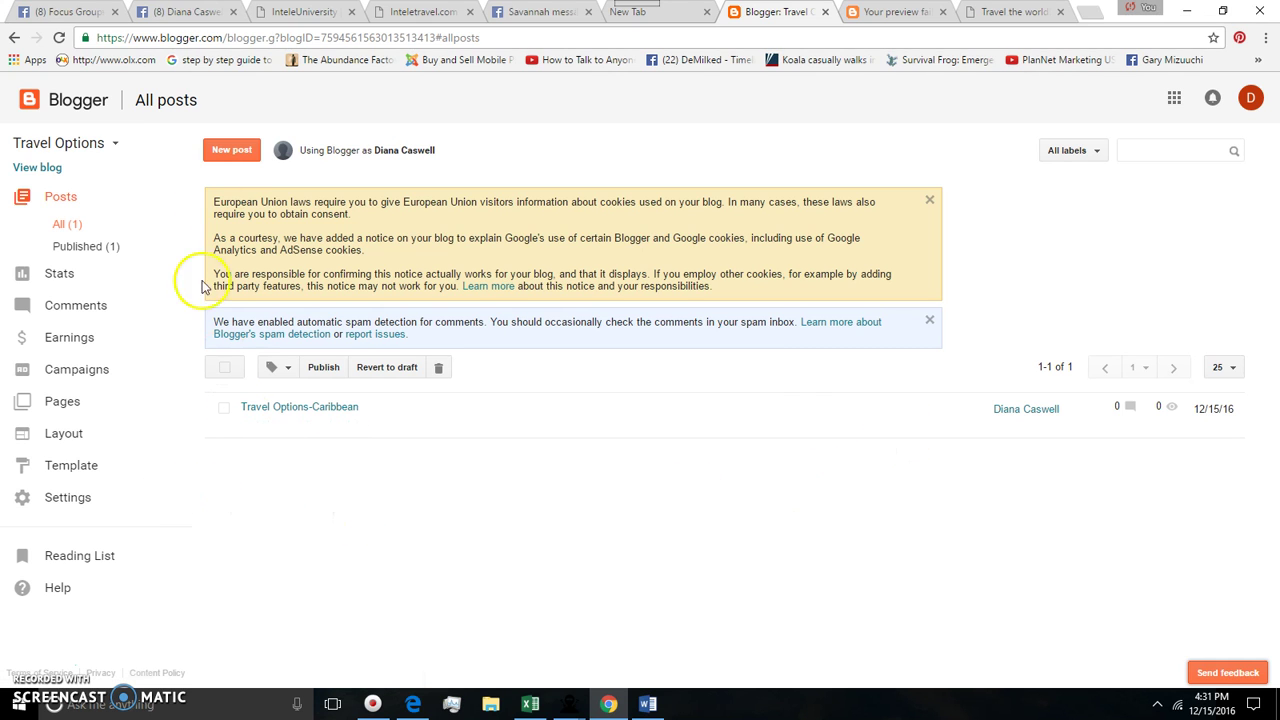
click(50, 172)
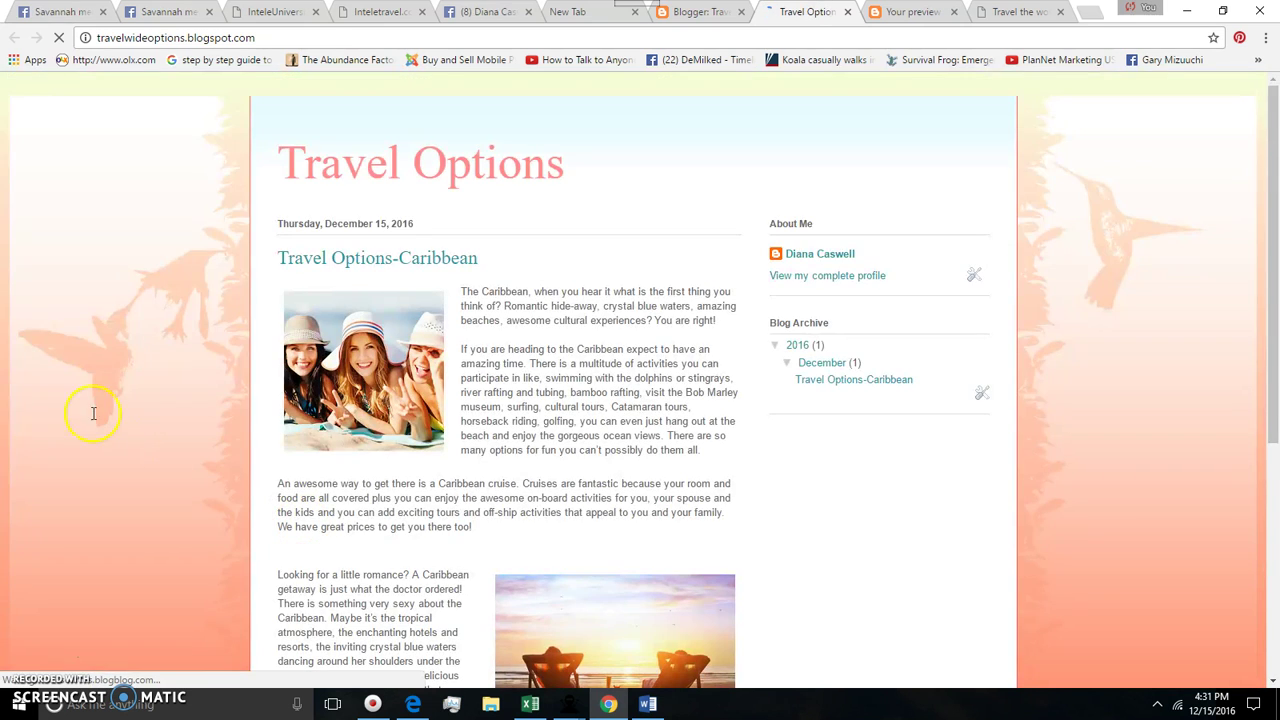
scroll(337, 471, down, 2)
scroll(337, 480, down, 2)
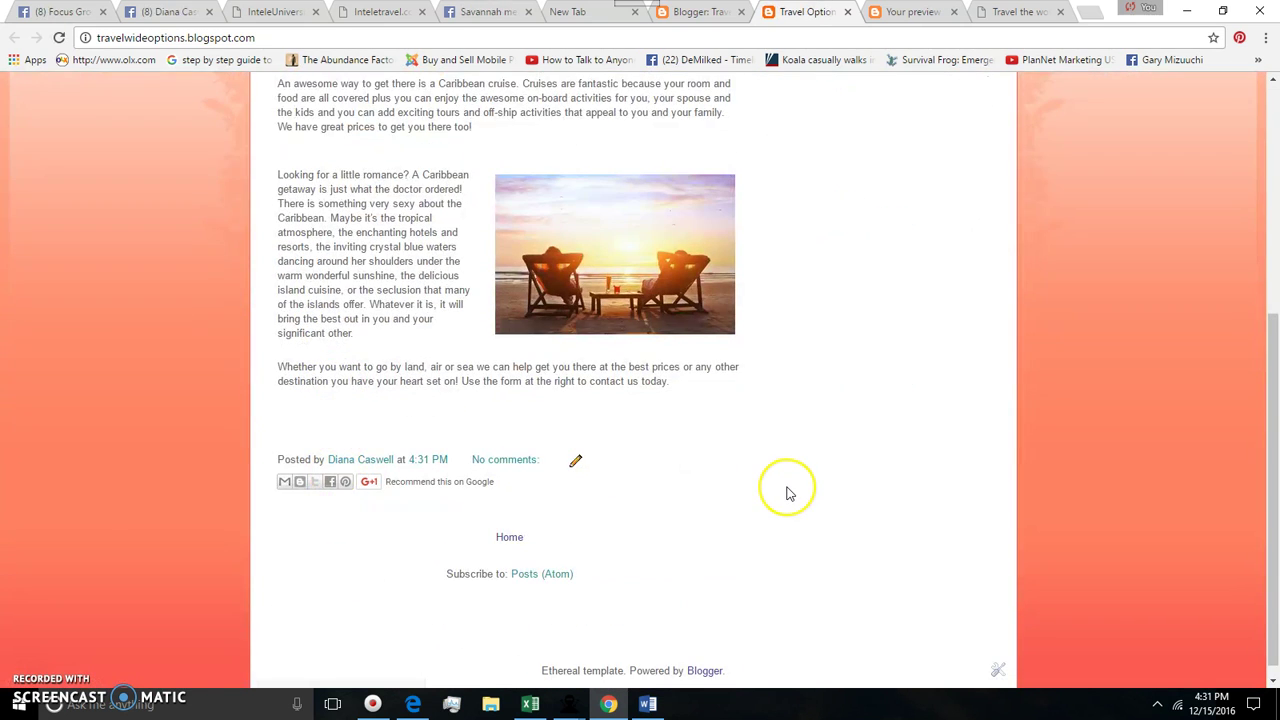
scroll(788, 493, up, 2)
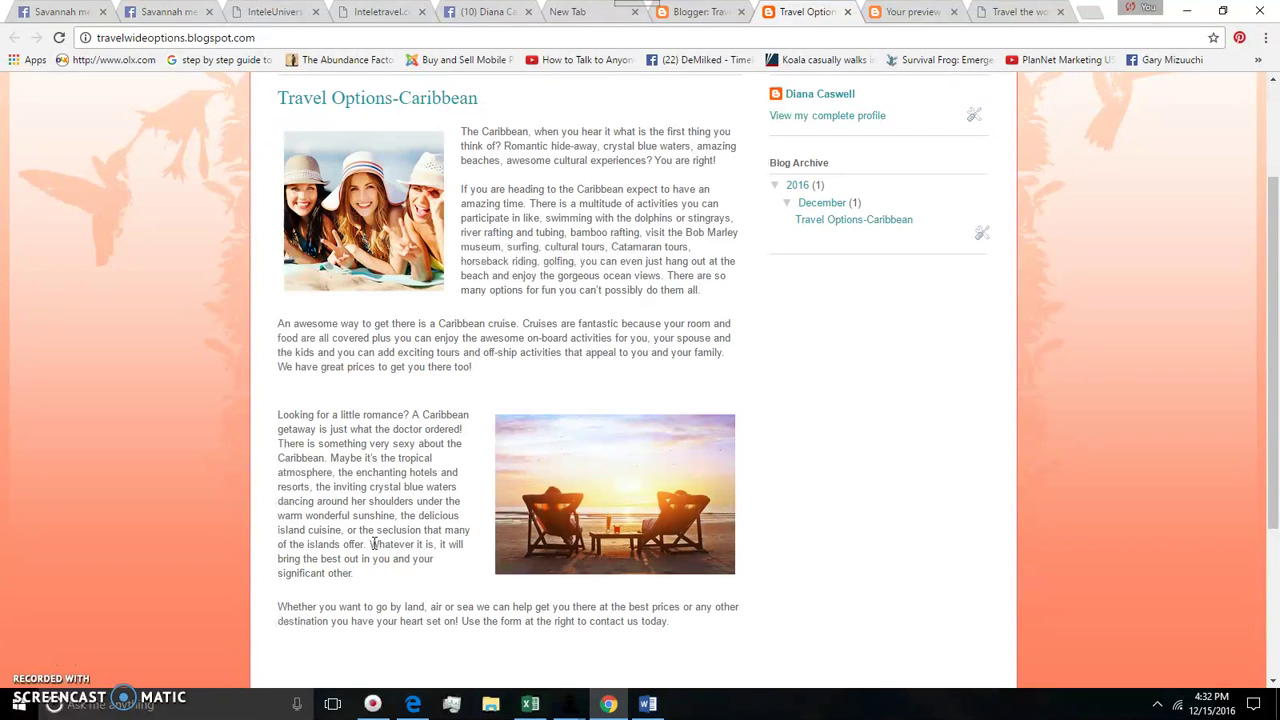
double_click(458, 368)
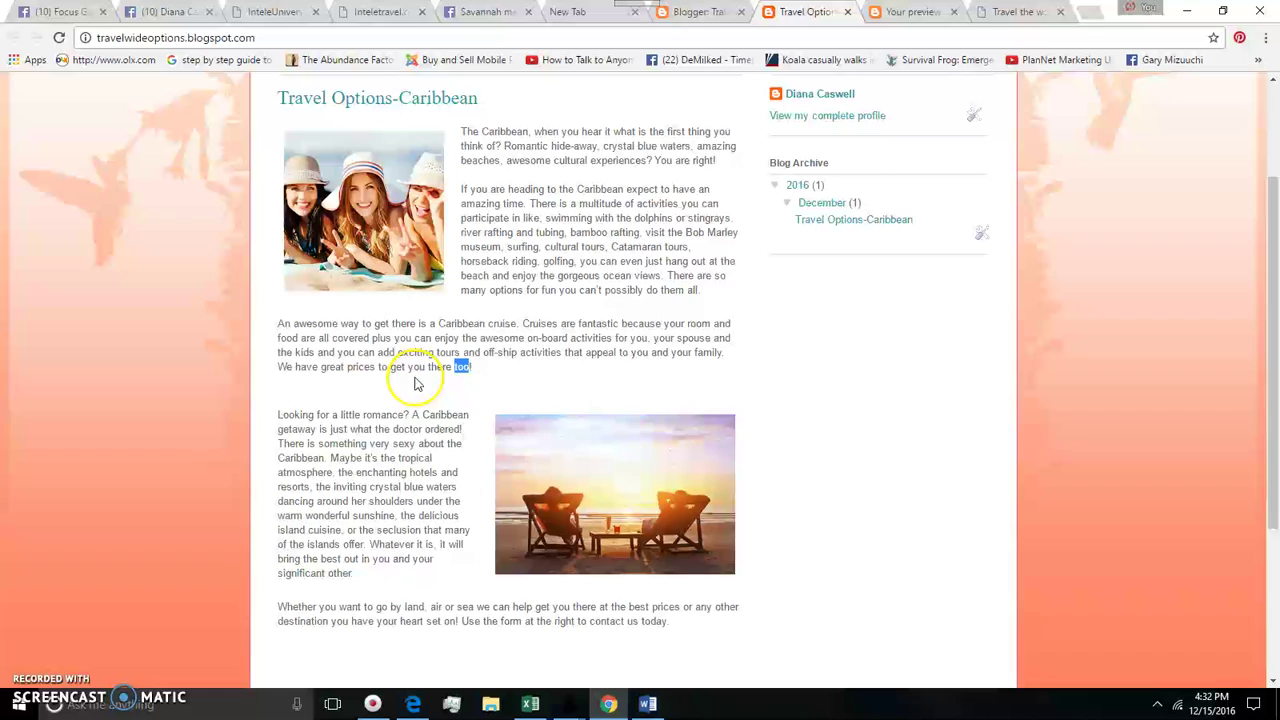
scroll(365, 457, up, 3)
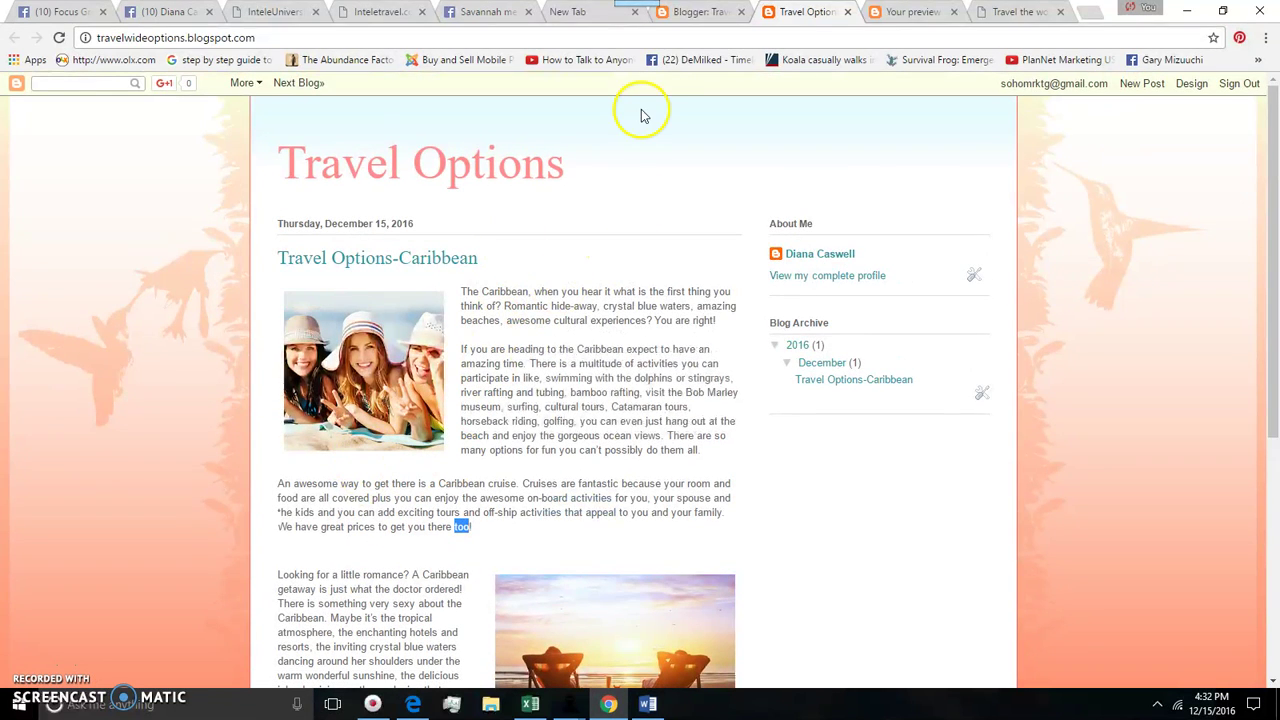
Switch to the Blogger All posts list showing the published Travel Options-Caribbean post.
click(690, 11)
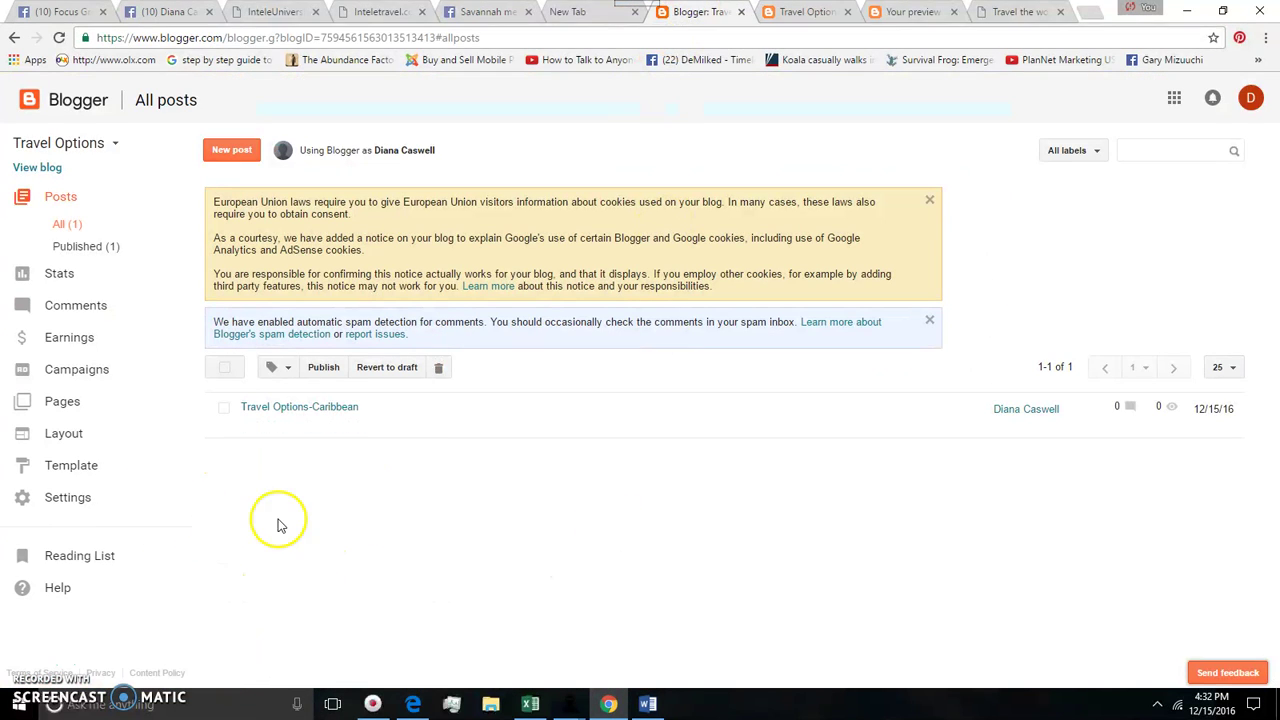